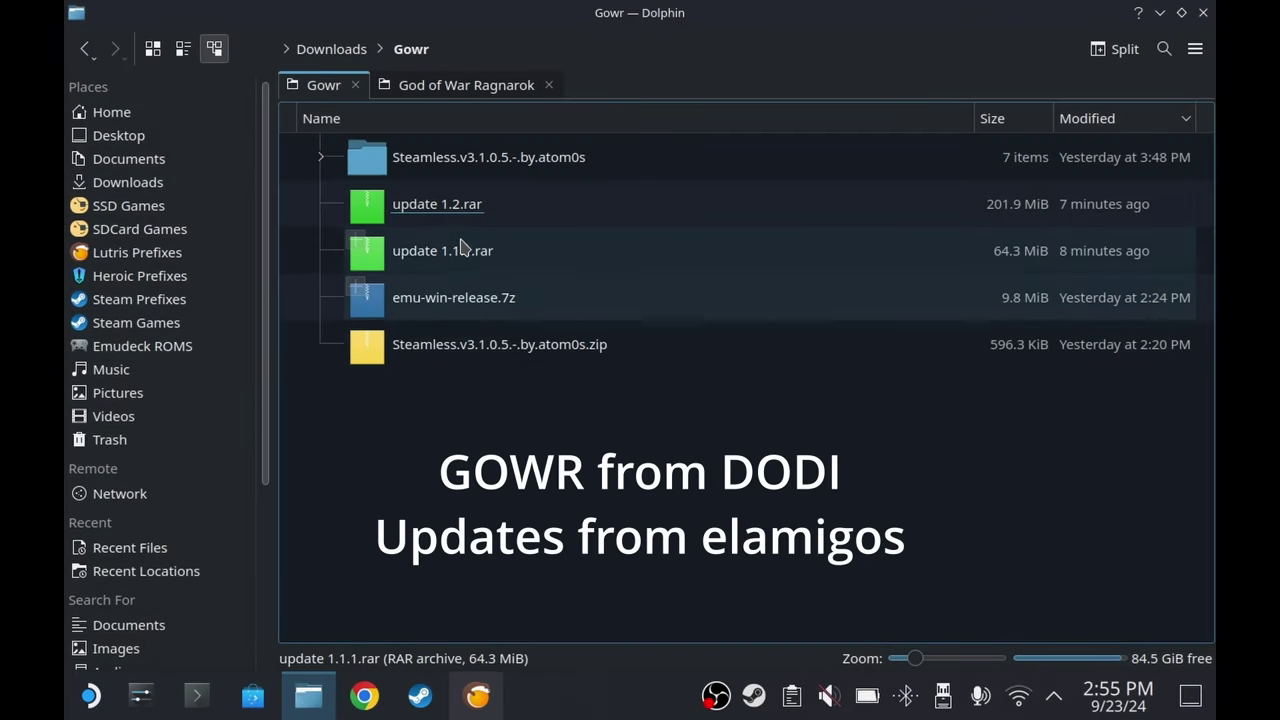
Select the update 1.2.rar archive and close the God Of War Ragnarok shortcut properties in Steam
{"action": "left_click", "coordinate": [380, 205]}
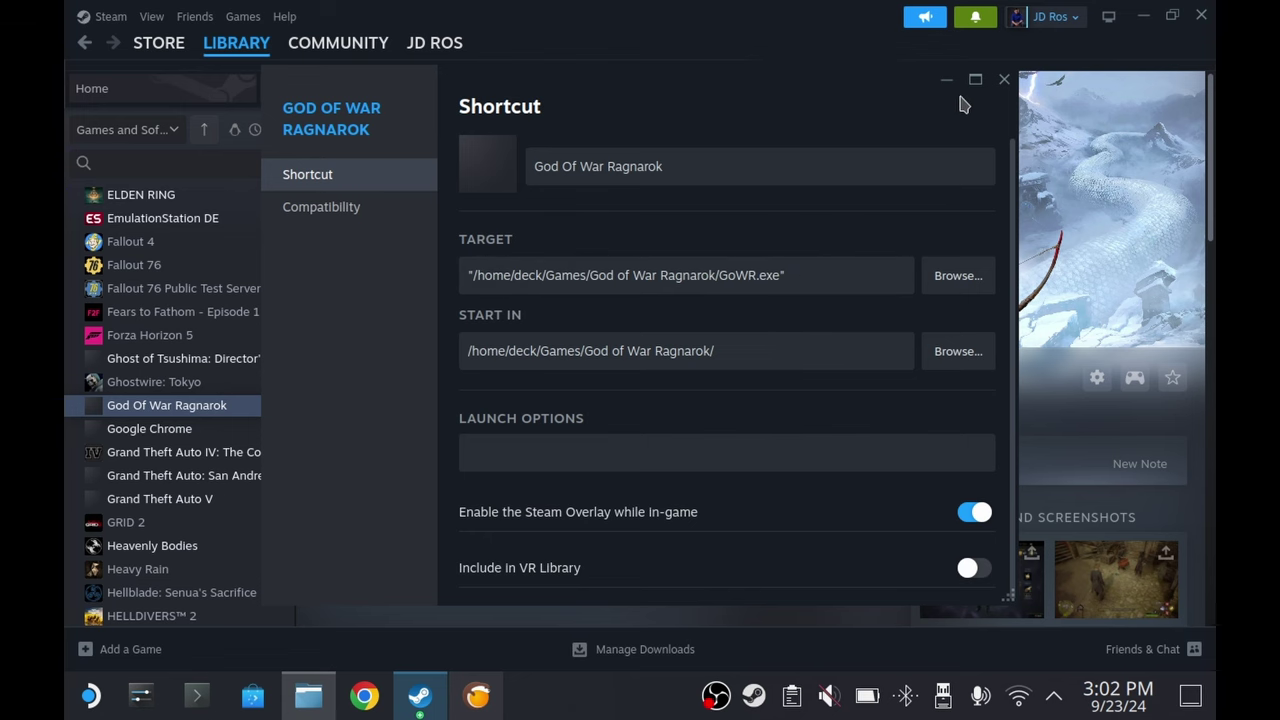
{"action": "left_click", "coordinate": [999, 84]}
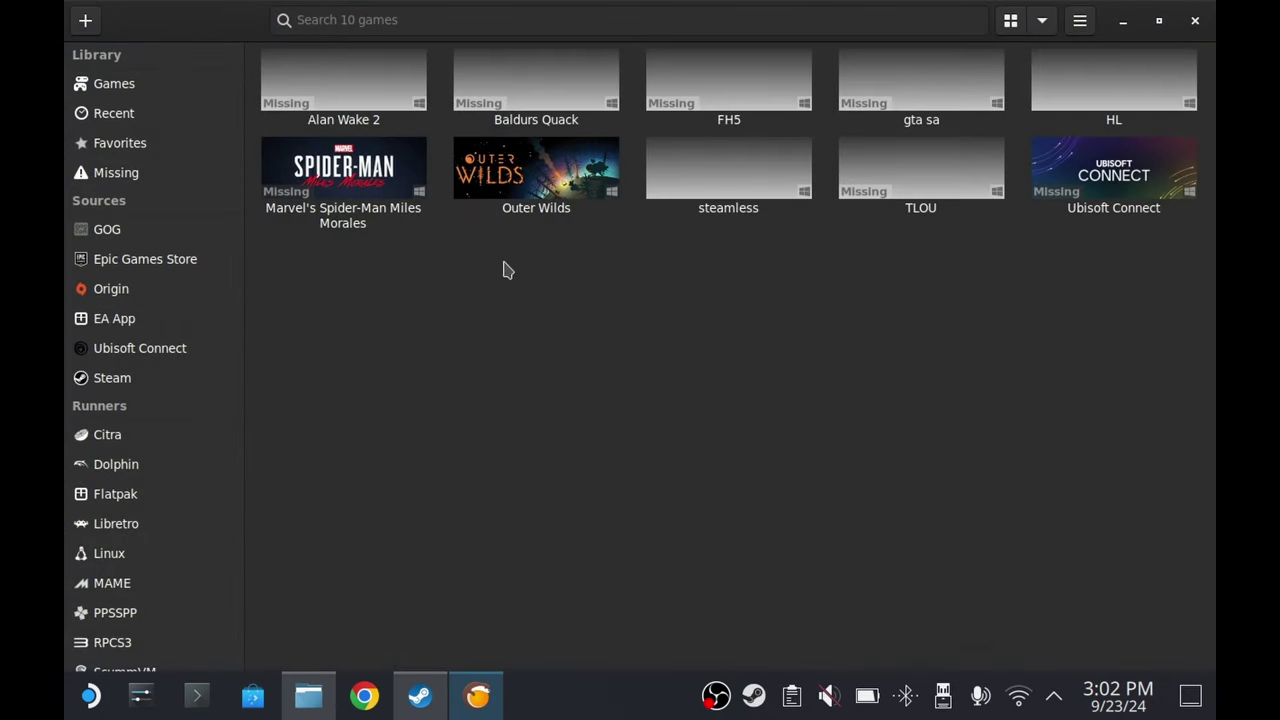
In Lutris, add a locally installed game named "gowr update" that uses the Wine runner
{"action": "left_click", "coordinate": [724, 166]}
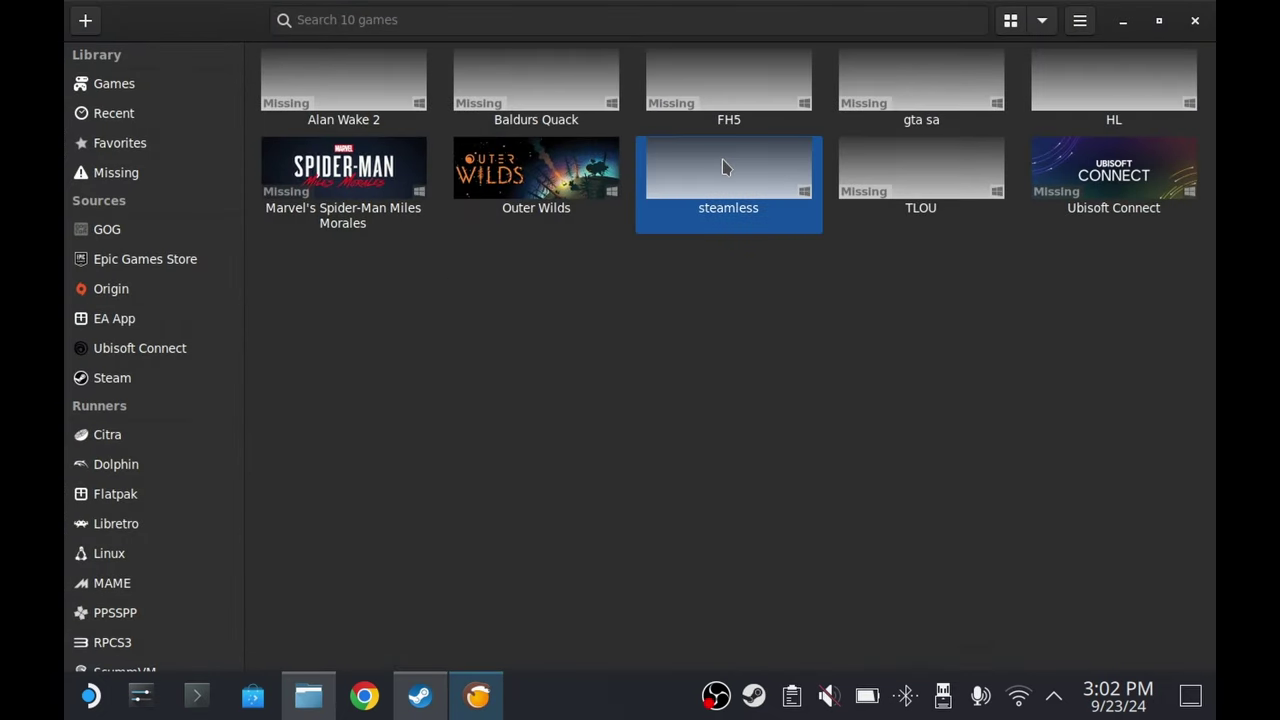
{"action": "left_click", "coordinate": [85, 20]}
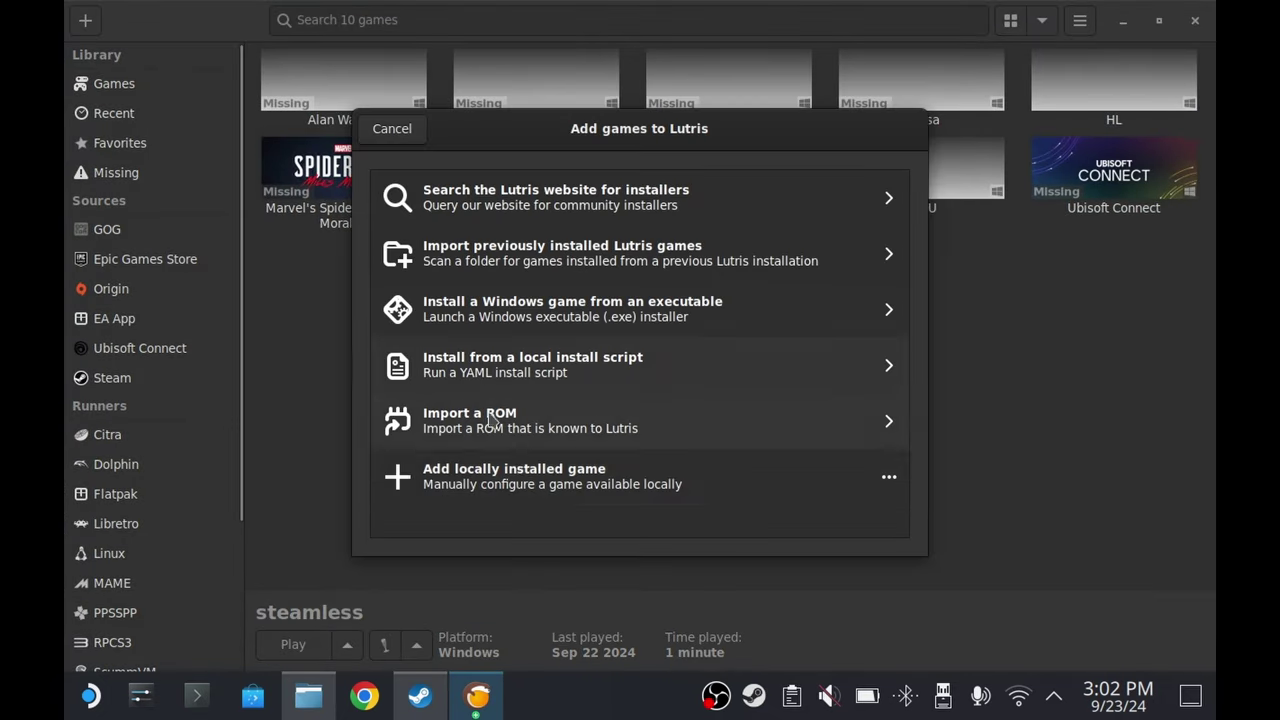
{"action": "left_click", "coordinate": [524, 480]}
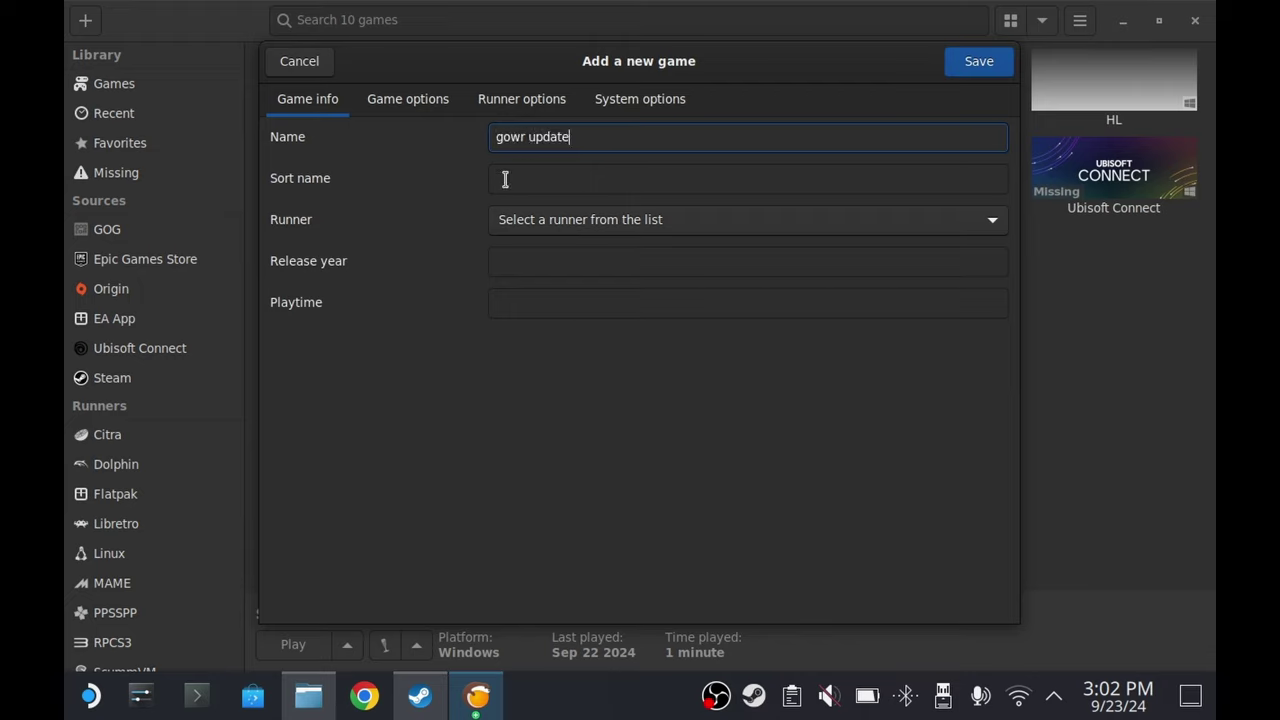
{"action": "type", "text": "gowr update"}
{"action": "left_click", "coordinate": [551, 224]}
{"action": "left_click", "coordinate": [568, 510]}
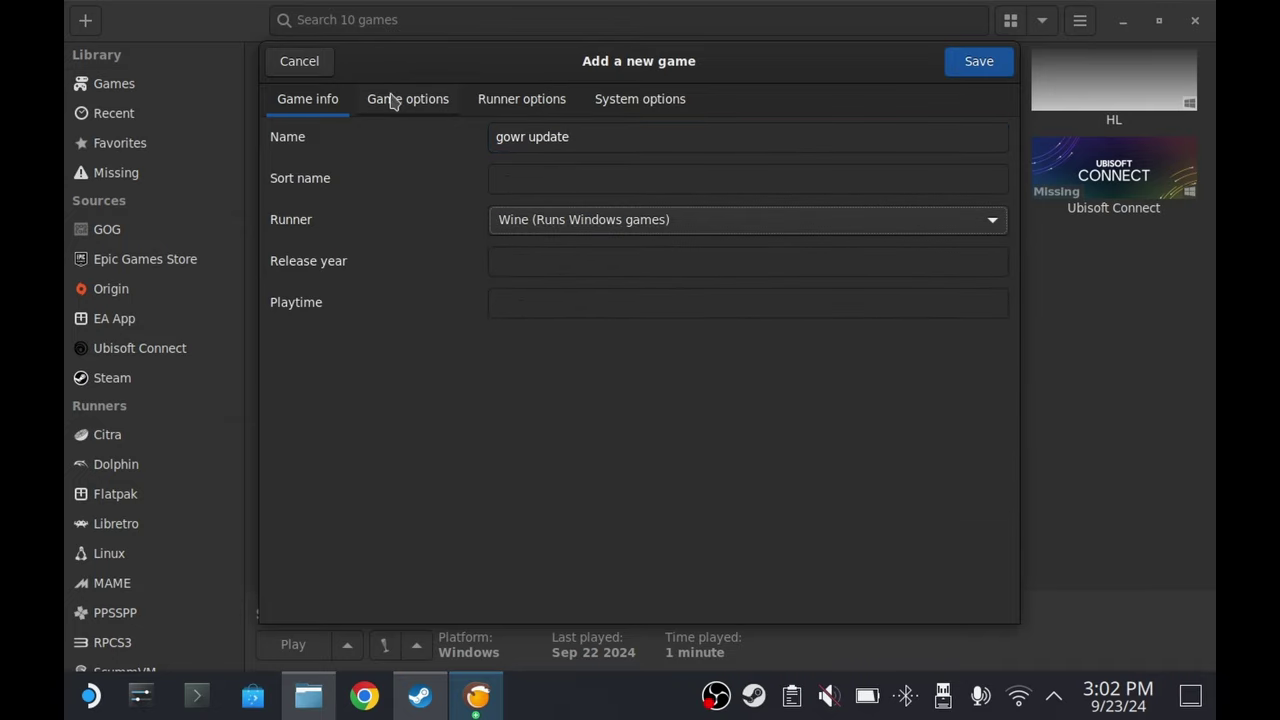
Set the new game's executable to God of War Ragnarok update 1.1.1.exe from the Downloads/Gowr folder
{"action": "left_click", "coordinate": [391, 101]}
{"action": "left_click", "coordinate": [930, 148]}
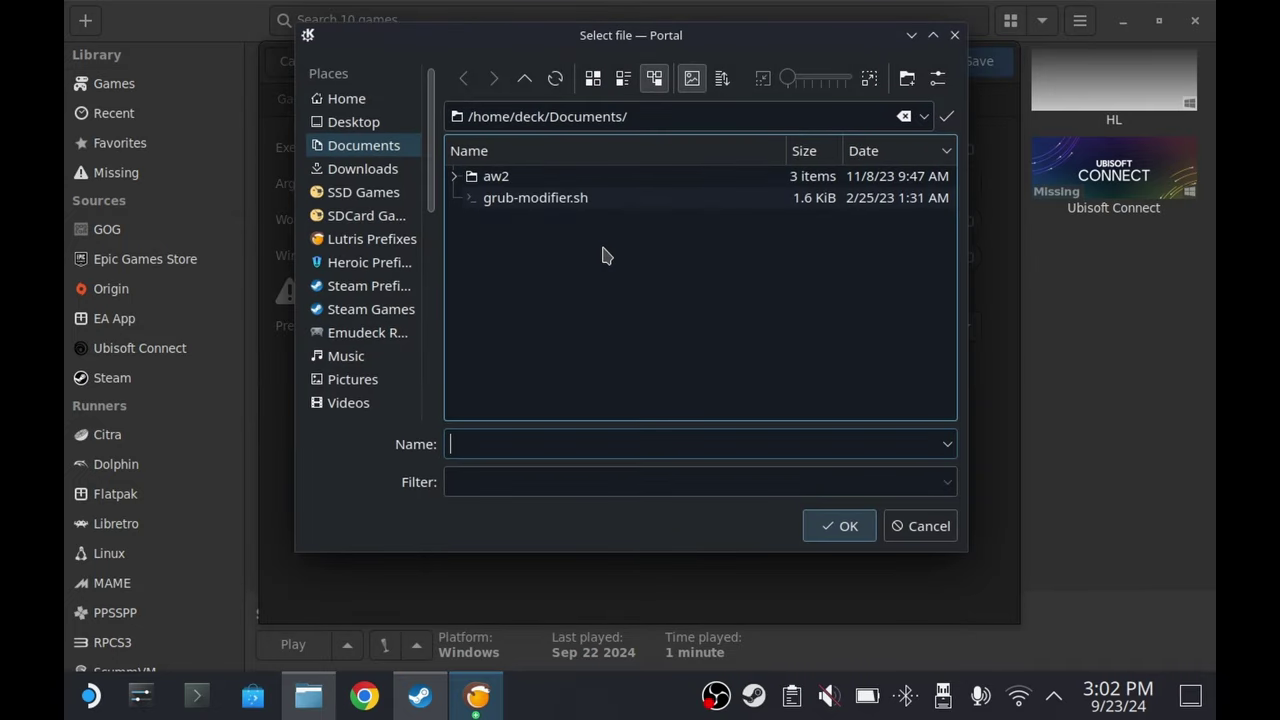
{"action": "left_click", "coordinate": [385, 170]}
{"action": "double_click", "coordinate": [528, 177]}
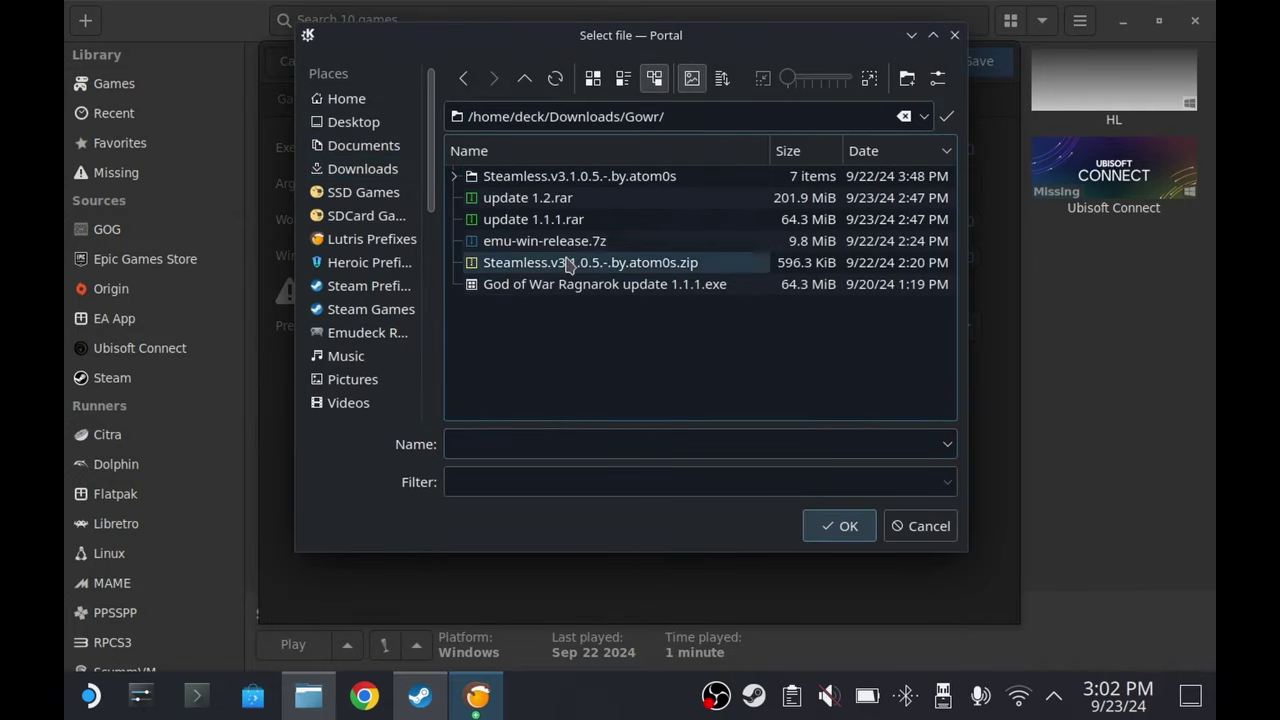
{"action": "left_click", "coordinate": [566, 284]}
{"action": "left_click", "coordinate": [843, 526]}
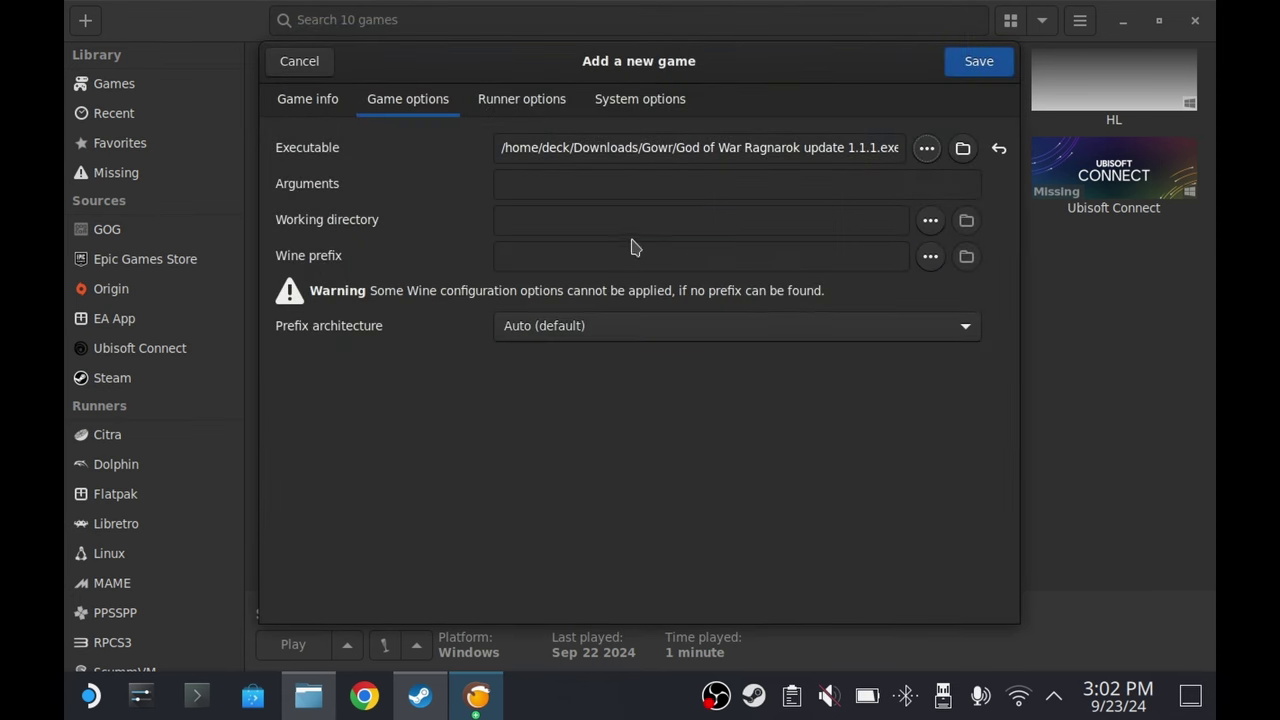
Create a folder named gowru inside /home/deck/Prefixes and use it as the Wine prefix
{"action": "left_click", "coordinate": [931, 257]}
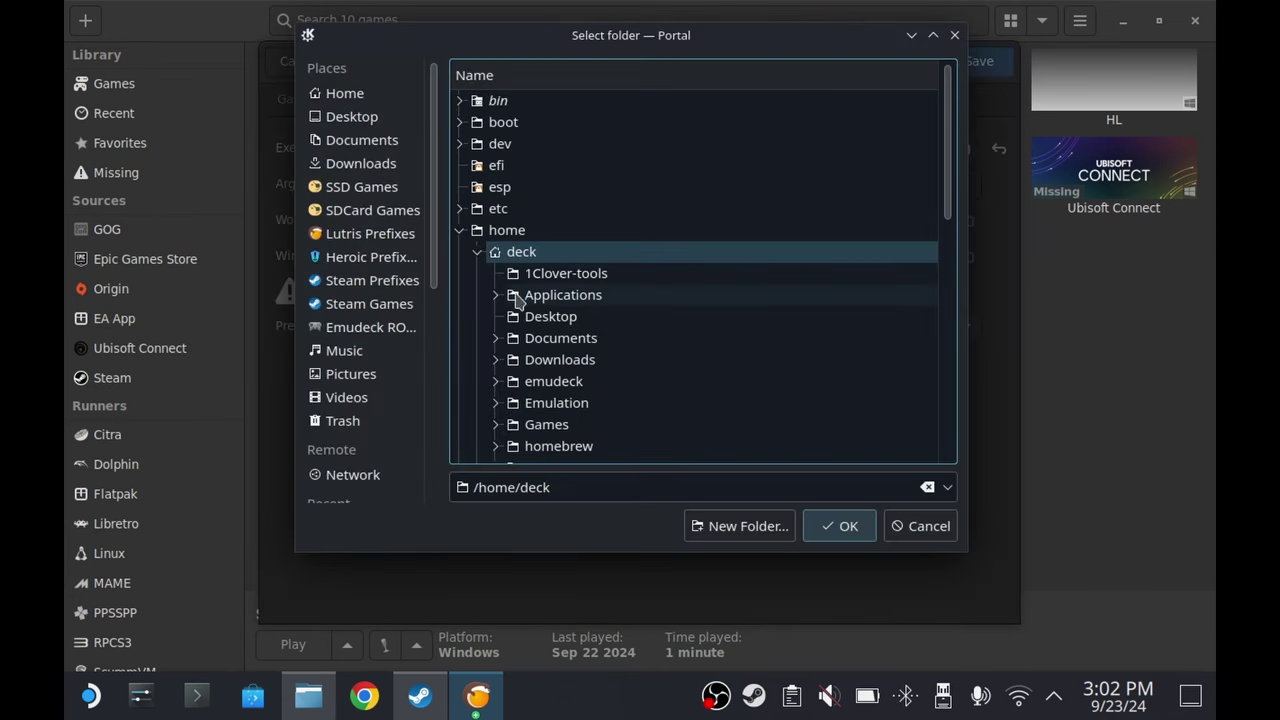
{"action": "left_click", "coordinate": [389, 240]}
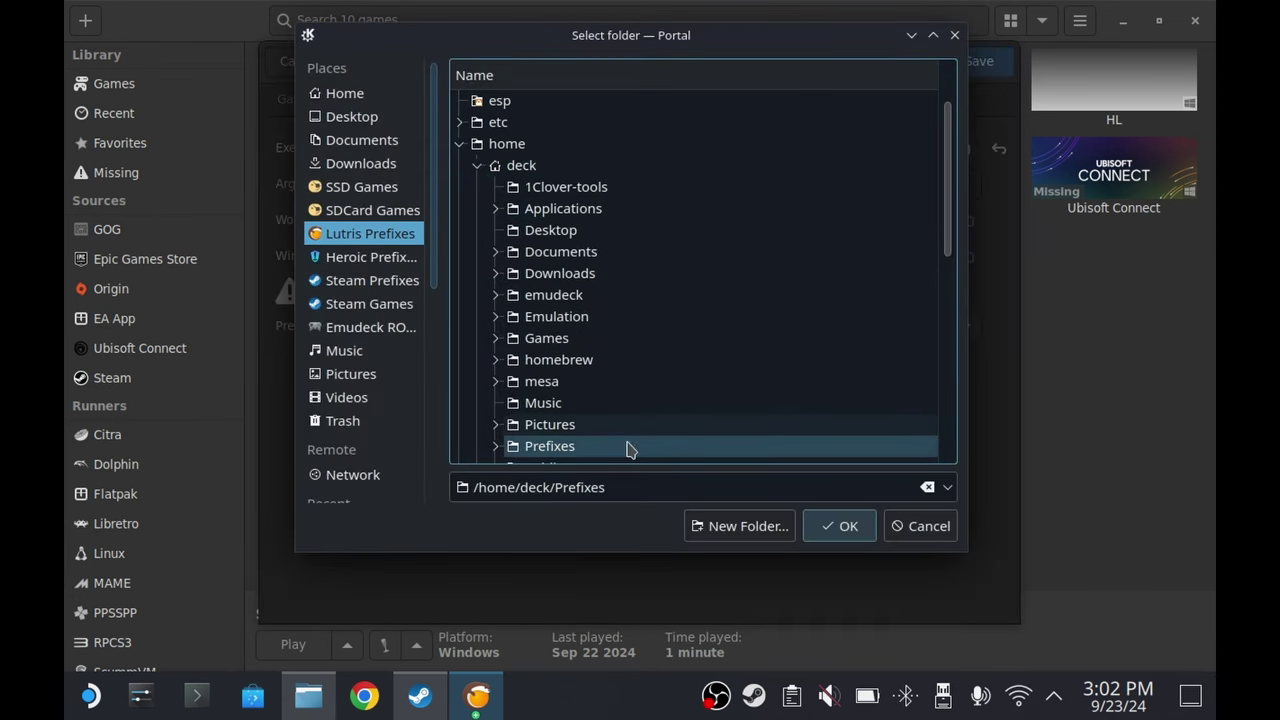
{"action": "left_click", "coordinate": [736, 525]}
{"action": "type", "text": "gowru"}
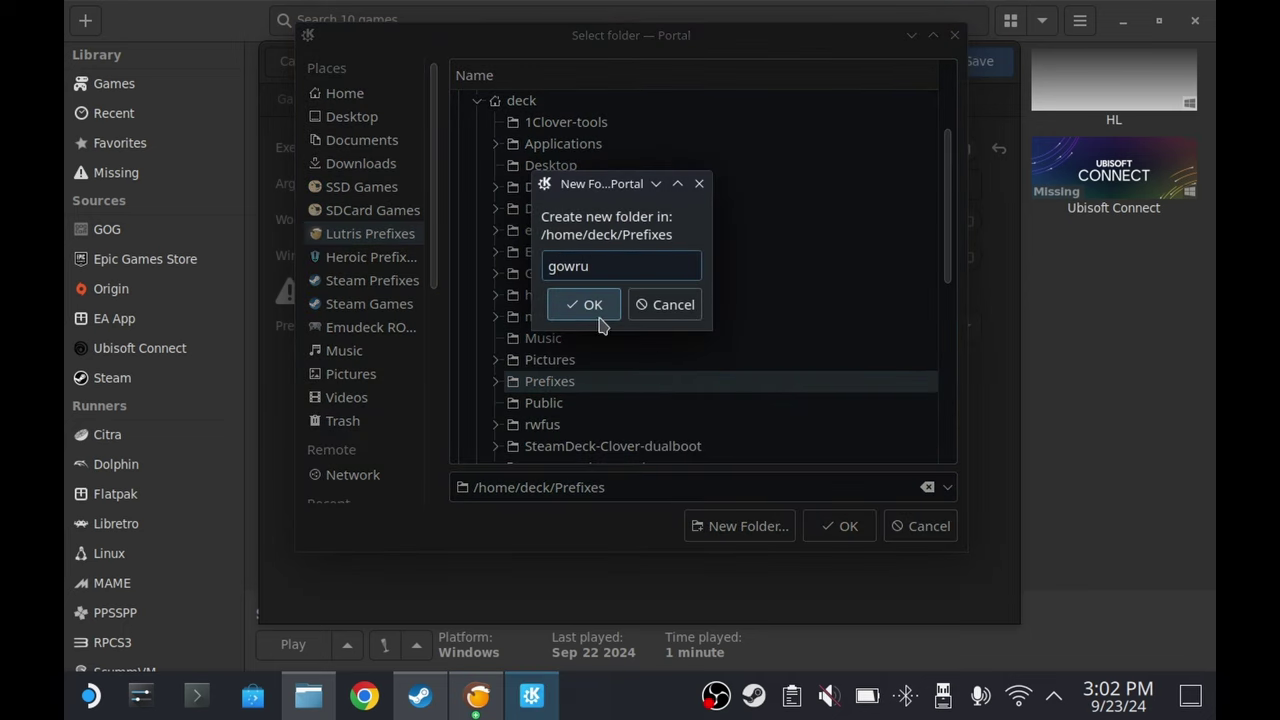
{"action": "left_click", "coordinate": [598, 307]}
{"action": "left_click", "coordinate": [845, 526]}
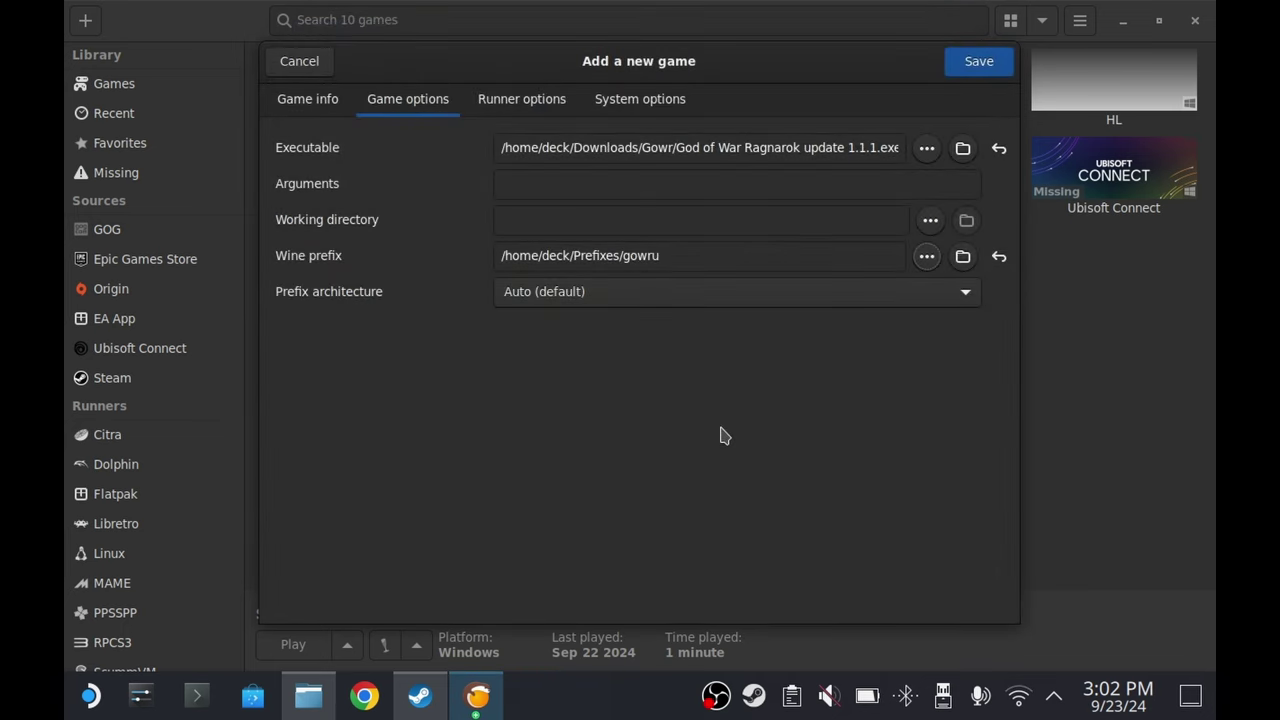
Set the Wine version to Proton - Experimental and save the new game entry
{"action": "left_click", "coordinate": [505, 108]}
{"action": "left_click", "coordinate": [594, 190]}
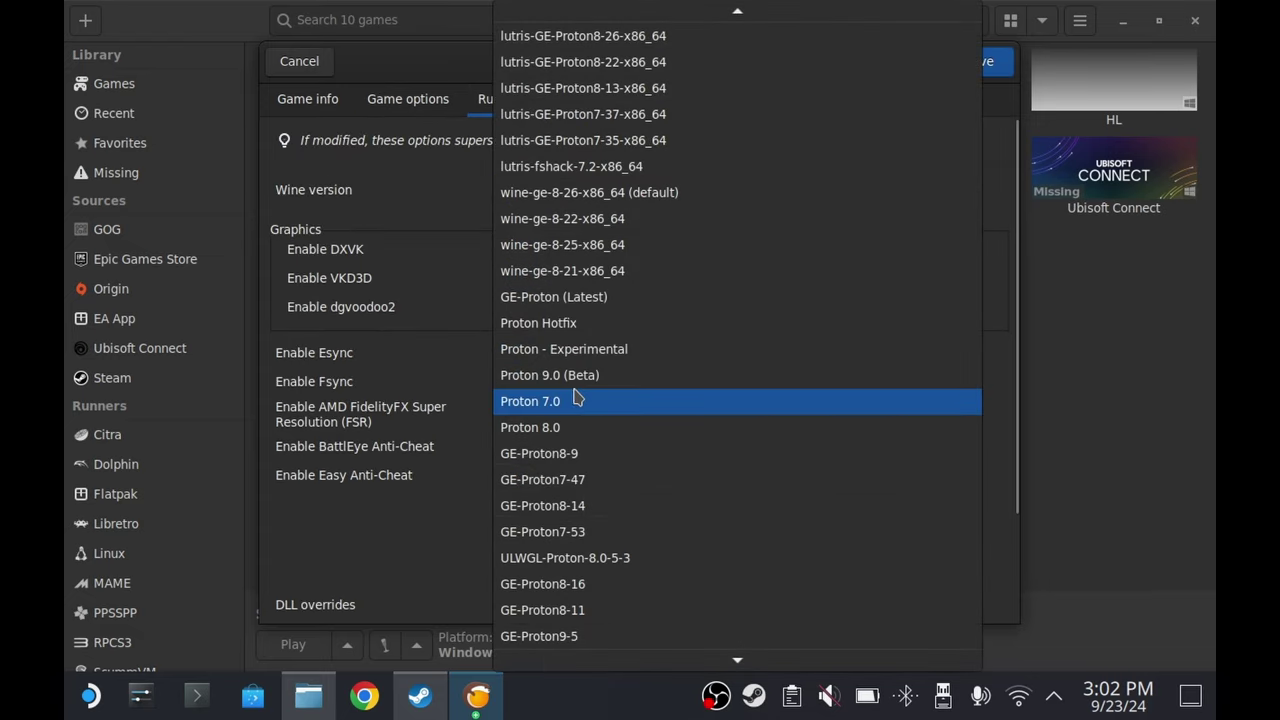
{"action": "left_click", "coordinate": [600, 350]}
{"action": "left_click", "coordinate": [975, 64]}
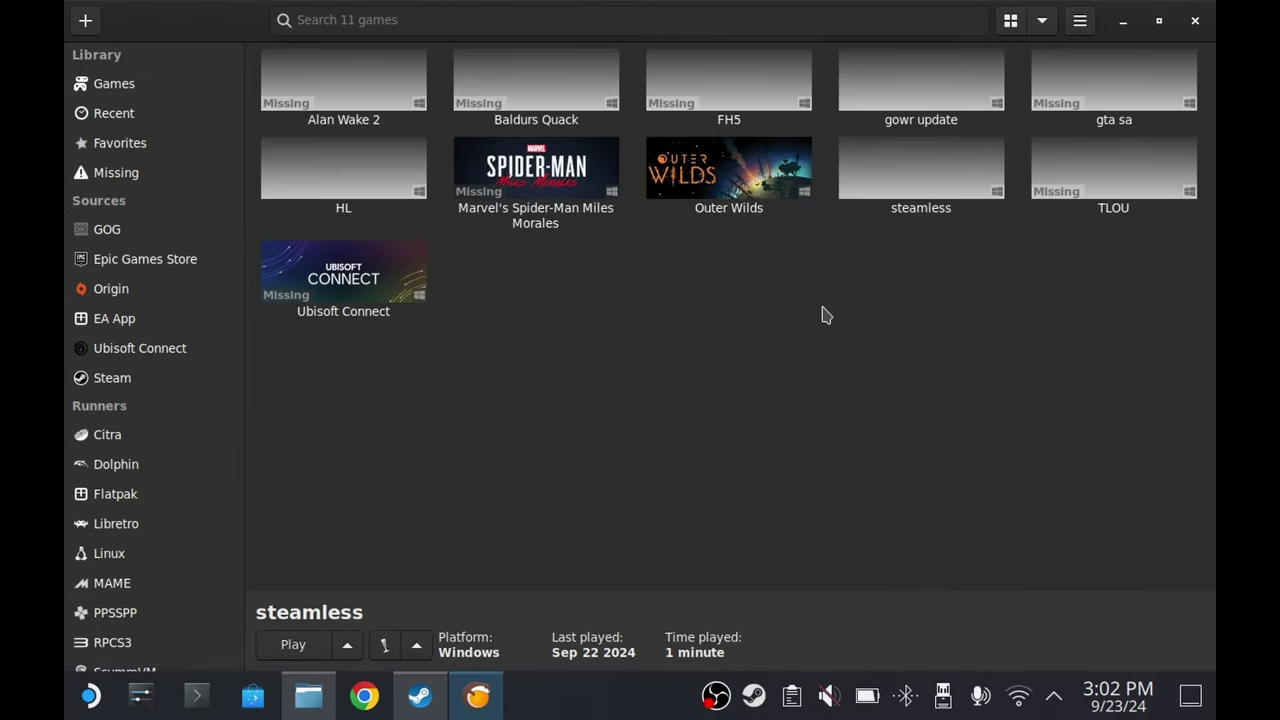
Launch gowr update, choose English as the setup language and continue past the welcome page
{"action": "double_click", "coordinate": [923, 82]}
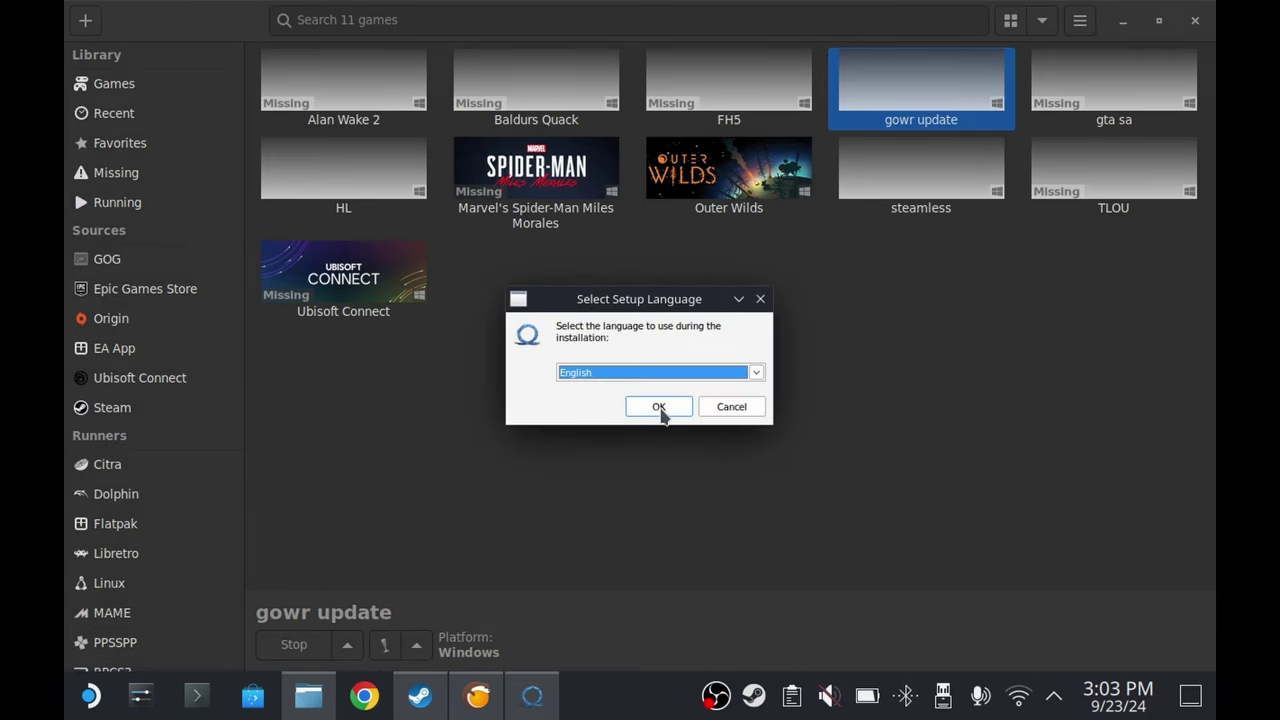
{"action": "left_click", "coordinate": [659, 406]}
{"action": "left_click", "coordinate": [740, 511]}
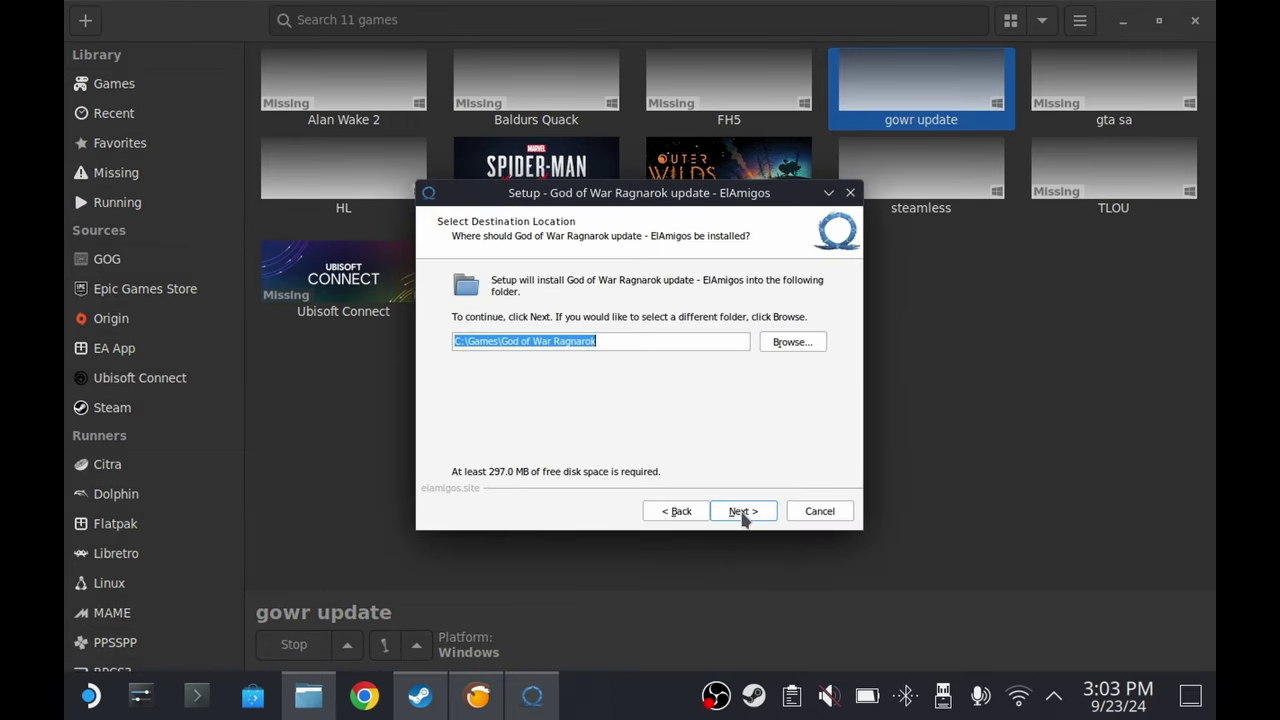
Set the install destination to Z:\home\deck\Games\God of War Ragnarok and agree to install into the existing folder
{"action": "left_click", "coordinate": [792, 342]}
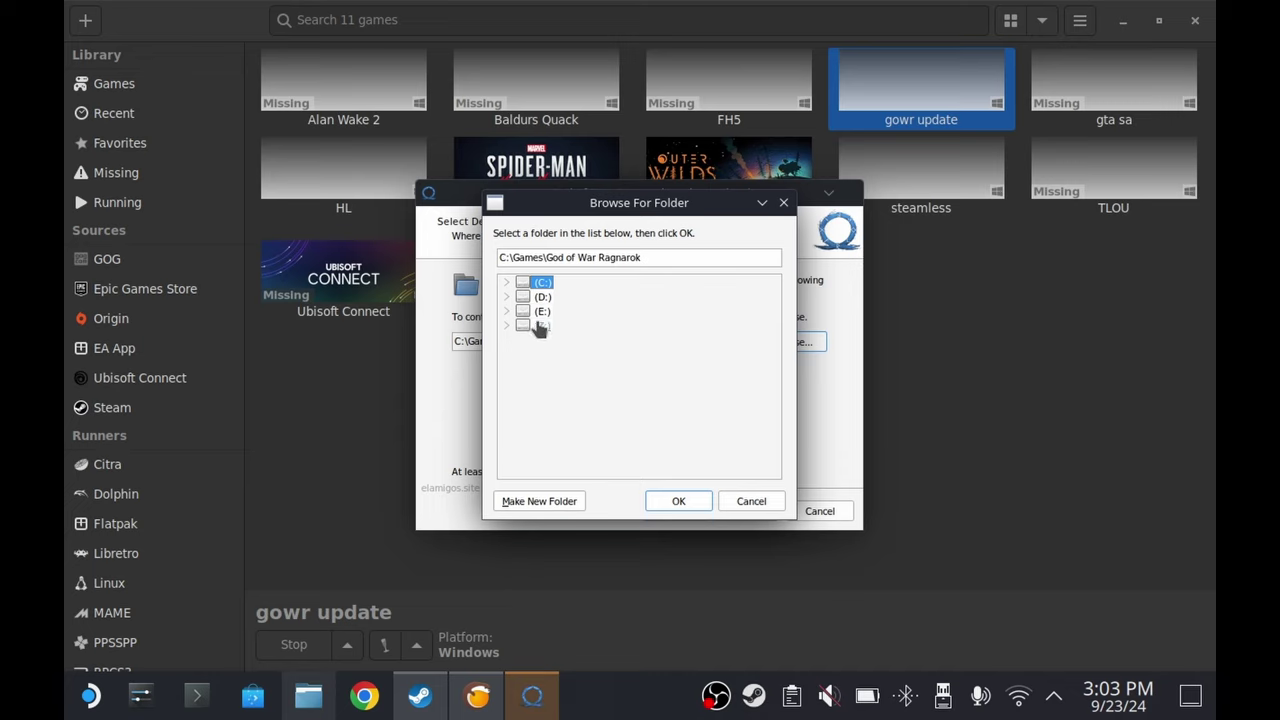
{"action": "left_click", "coordinate": [518, 330]}
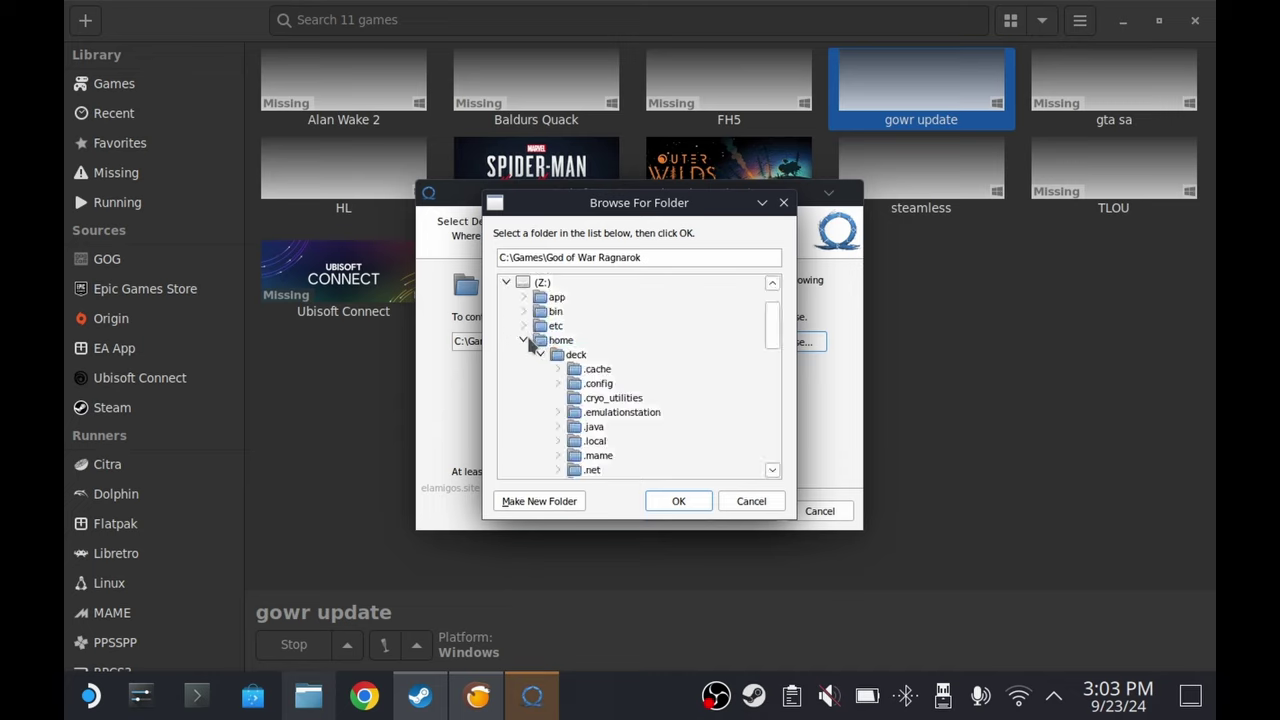
{"action": "scroll", "coordinate": [646, 421], "scroll_direction": "down", "scroll_amount": 5}
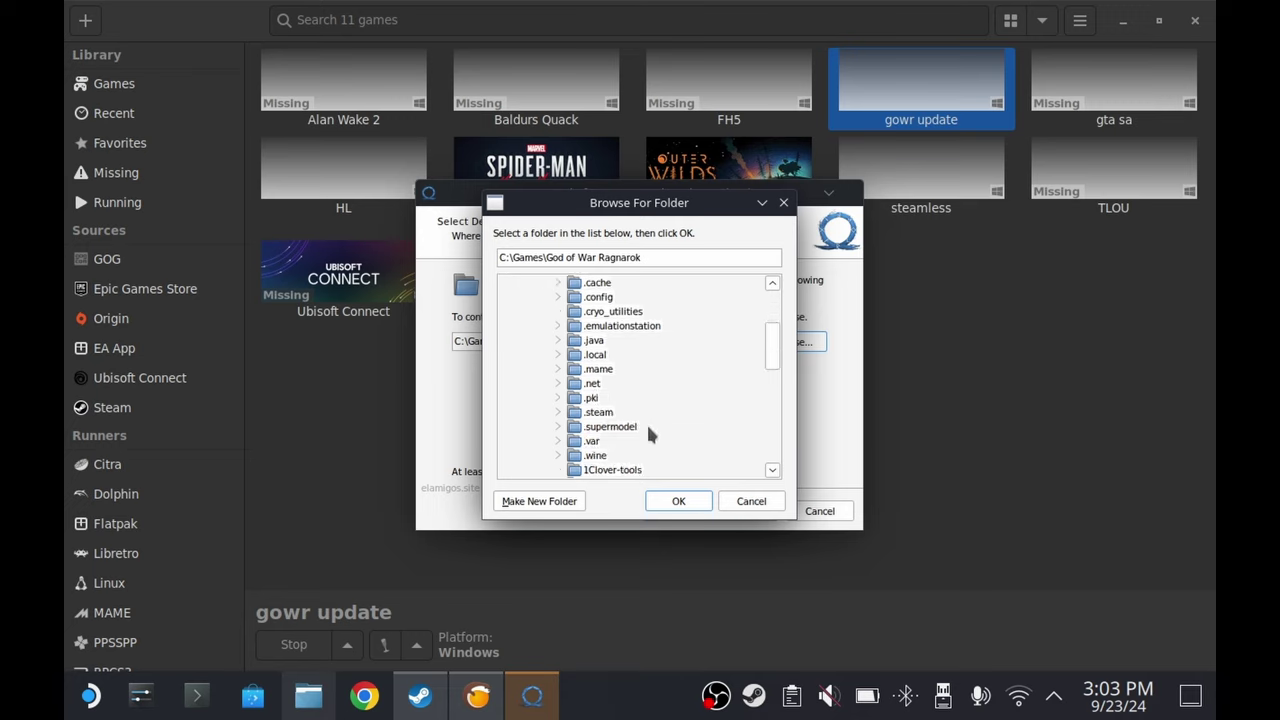
{"action": "scroll", "coordinate": [633, 403], "scroll_direction": "down", "scroll_amount": 2}
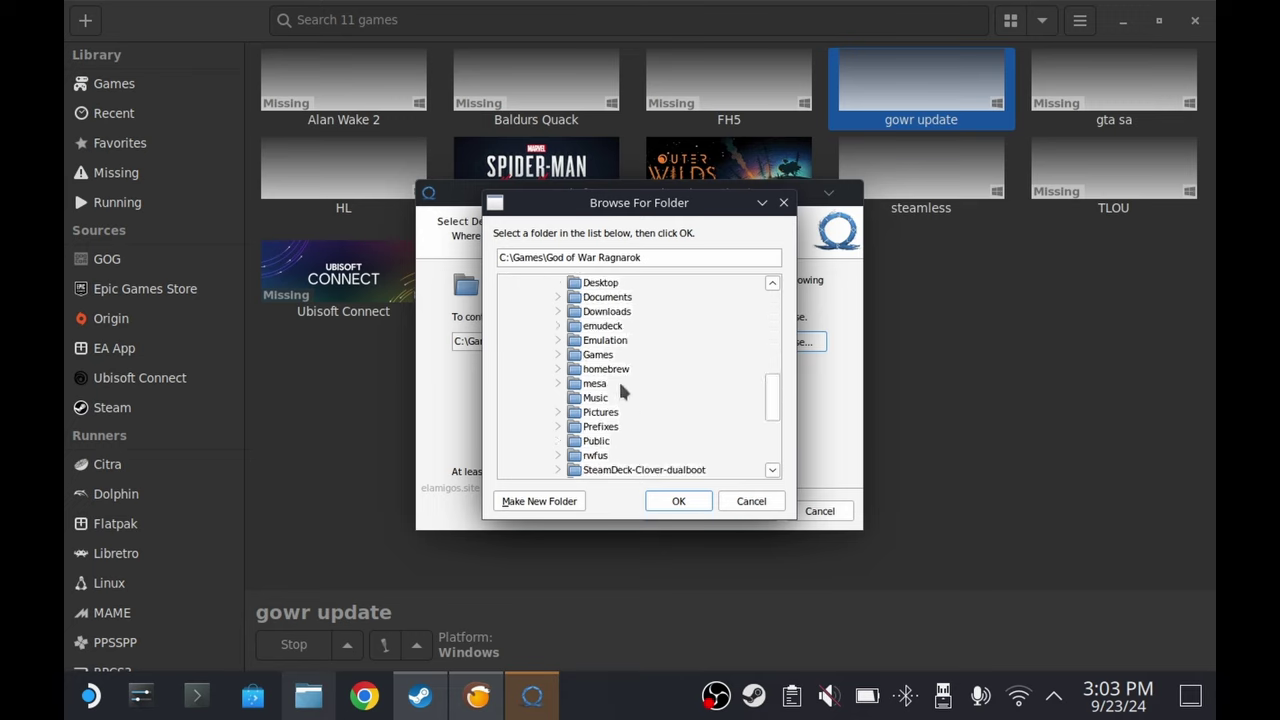
{"action": "left_click", "coordinate": [558, 354]}
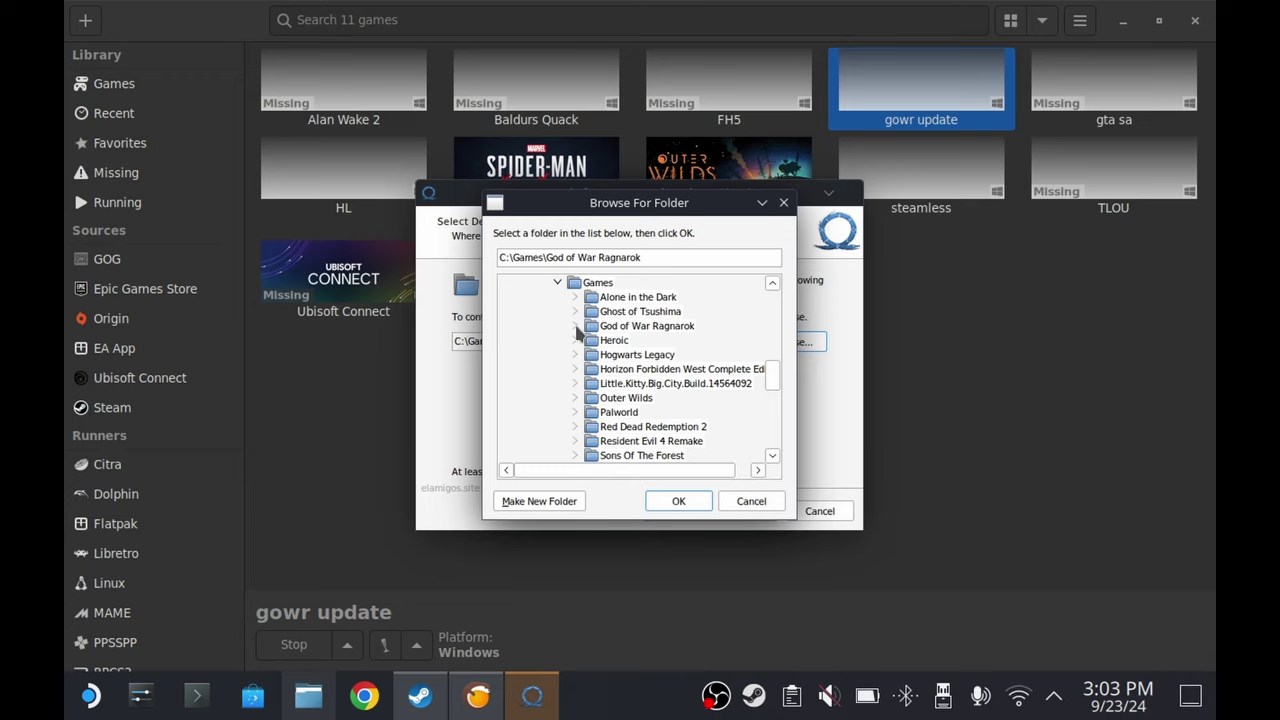
{"action": "left_click", "coordinate": [584, 329]}
{"action": "left_click", "coordinate": [678, 501]}
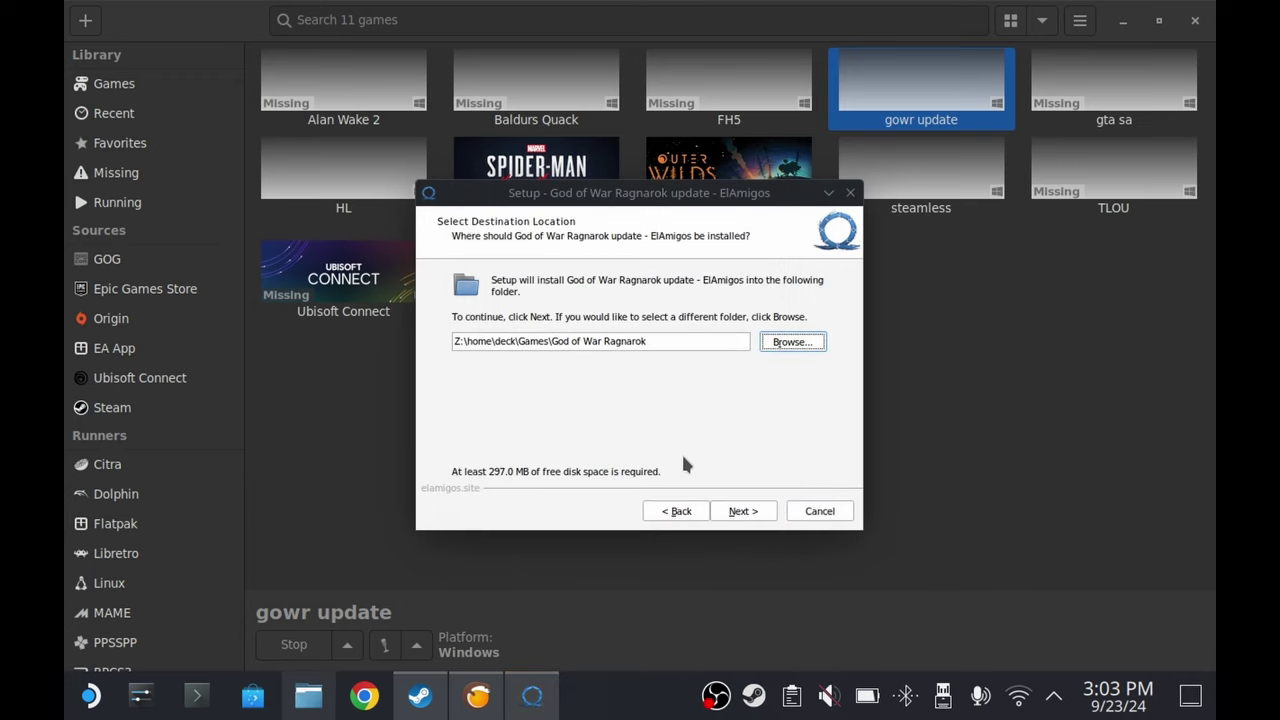
{"action": "left_click", "coordinate": [758, 511]}
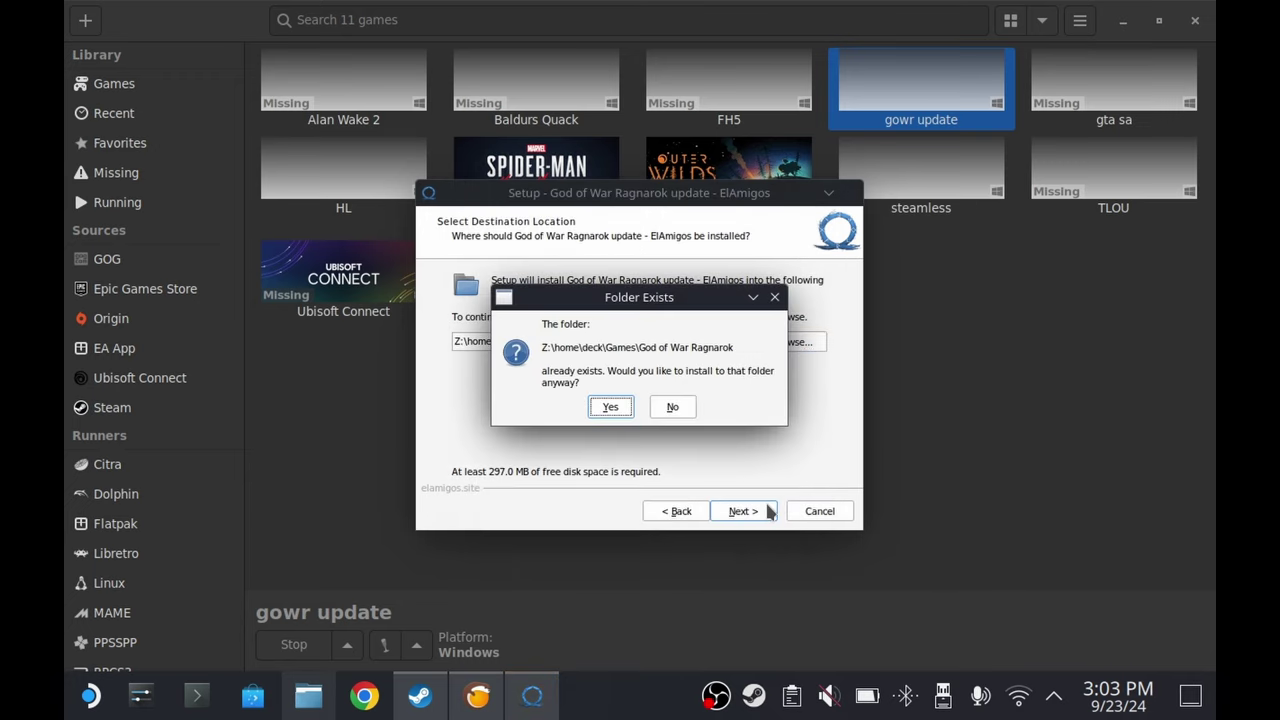
{"action": "left_click", "coordinate": [610, 407]}
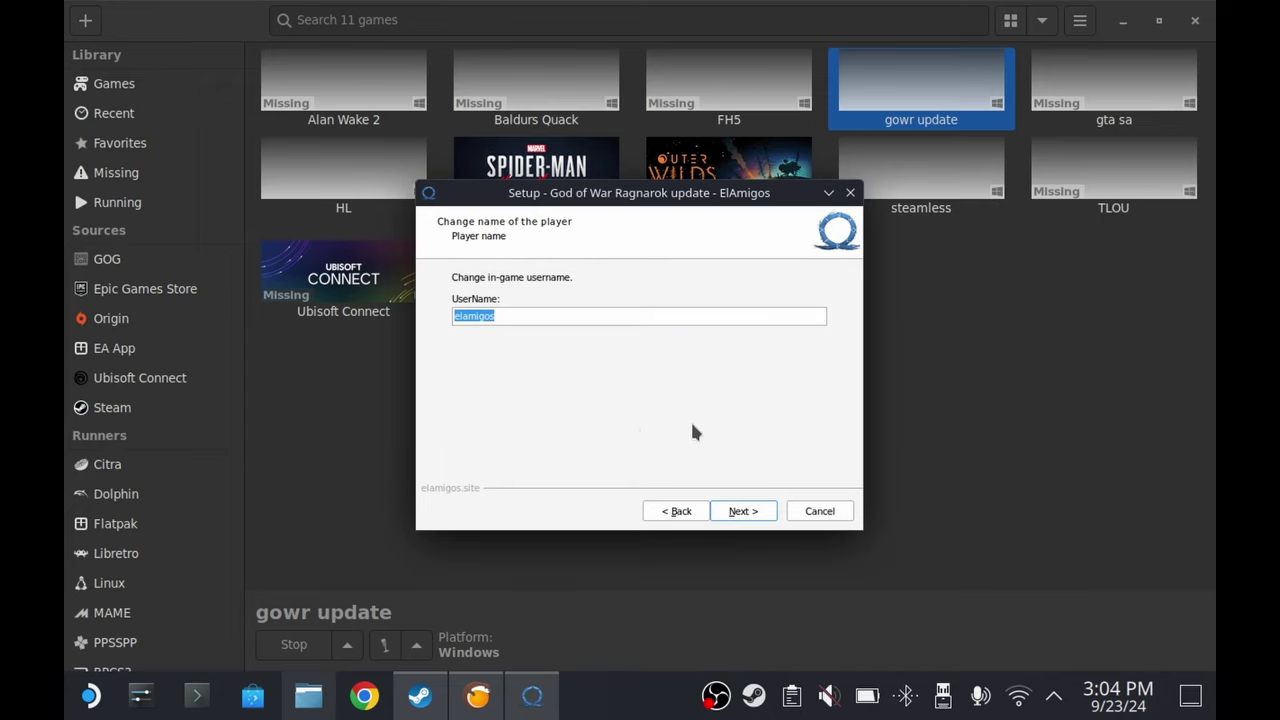
Enter the in-game username, install the update and finish the setup wizard
{"action": "type", "text": "jdrew"}
{"action": "left_click", "coordinate": [743, 511]}
{"action": "left_click", "coordinate": [744, 512]}
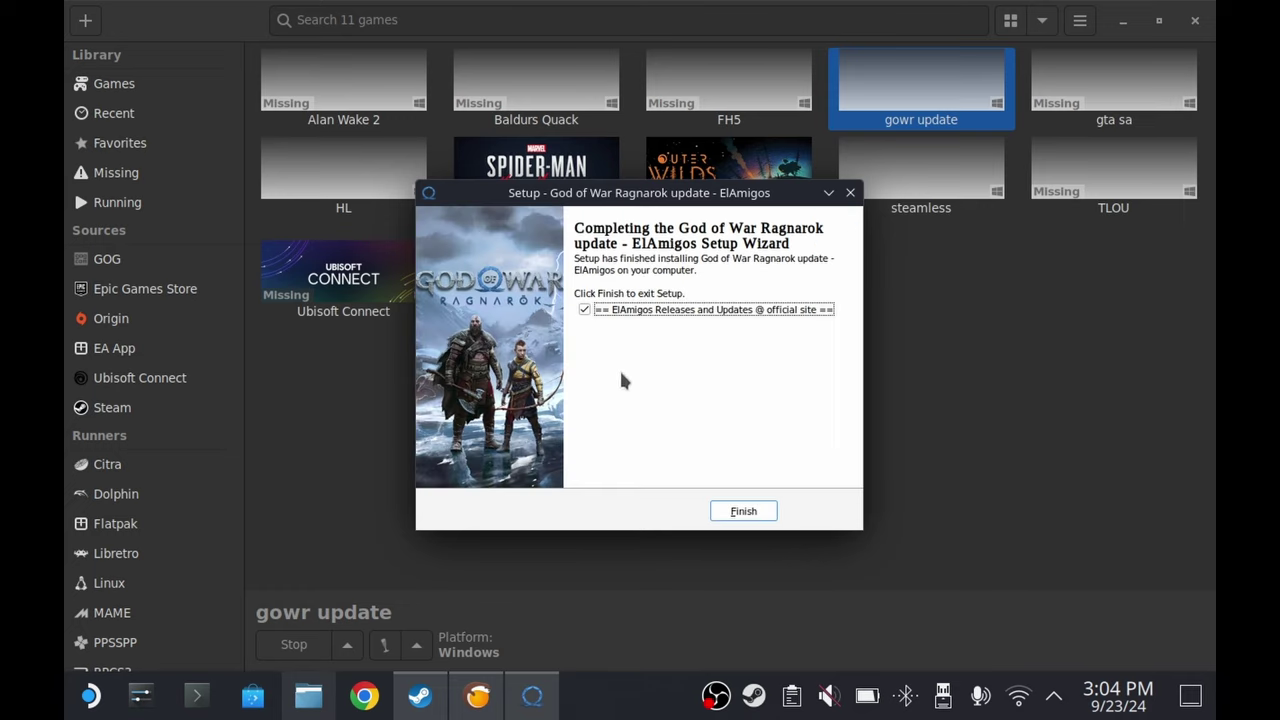
{"action": "left_click", "coordinate": [746, 513]}
Reconfigure gowr update so its executable points to God of War Ragnarok update 1.2.exe, and save the change
{"action": "right_click", "coordinate": [921, 119]}
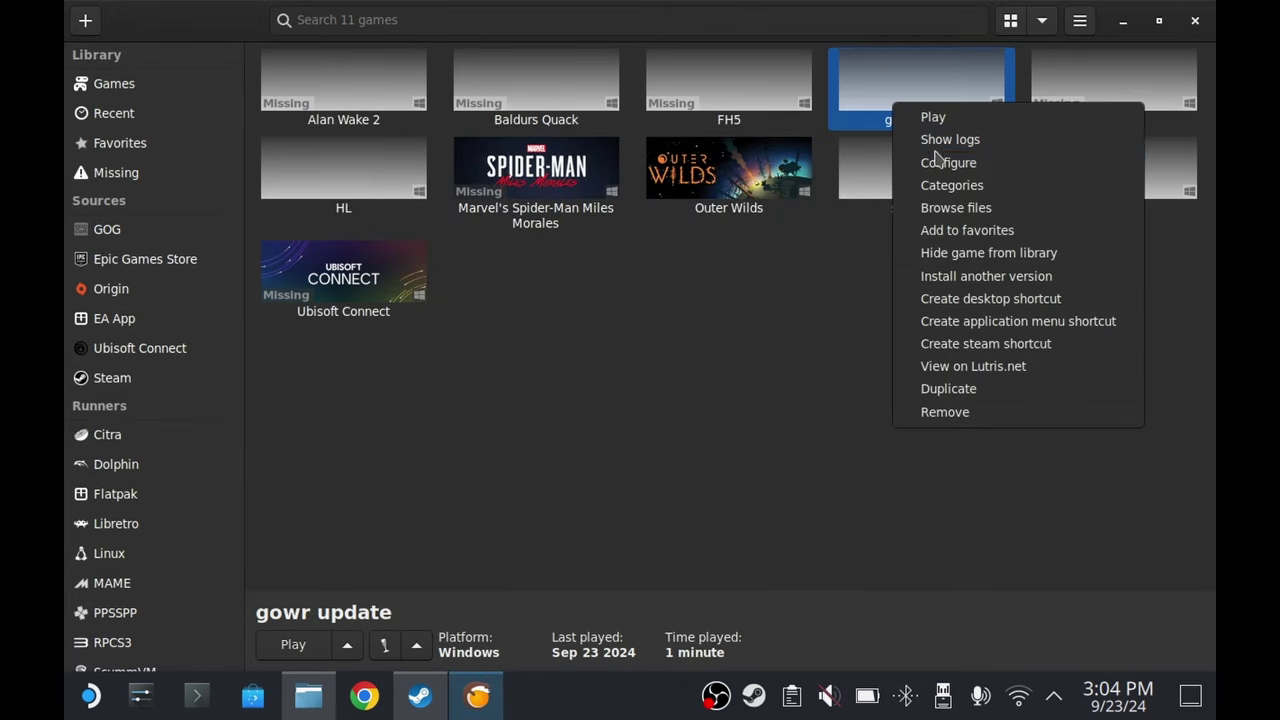
{"action": "left_click", "coordinate": [946, 163]}
{"action": "left_click", "coordinate": [408, 99]}
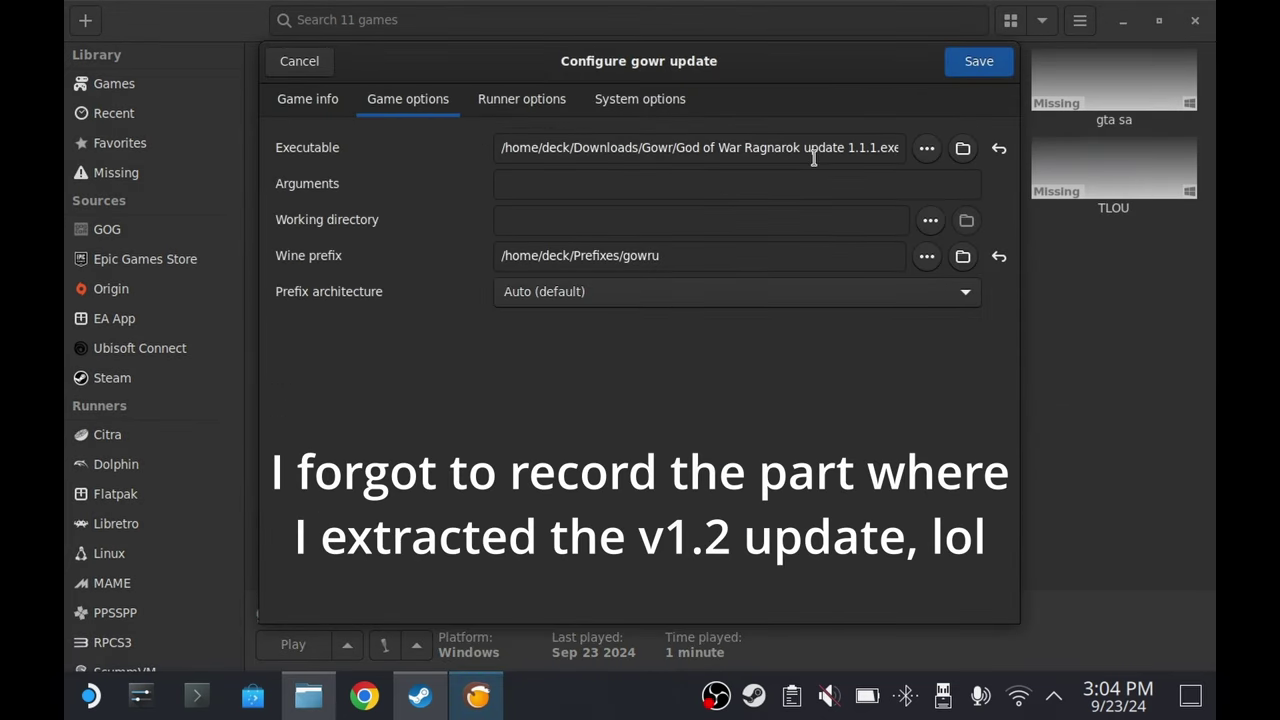
{"action": "left_click", "coordinate": [875, 147]}
{"action": "key", "text": "BackSpace"}
{"action": "key", "text": "BackSpace"}
{"action": "key", "text": "BackSpace"}
{"action": "key", "text": "BackSpace"}
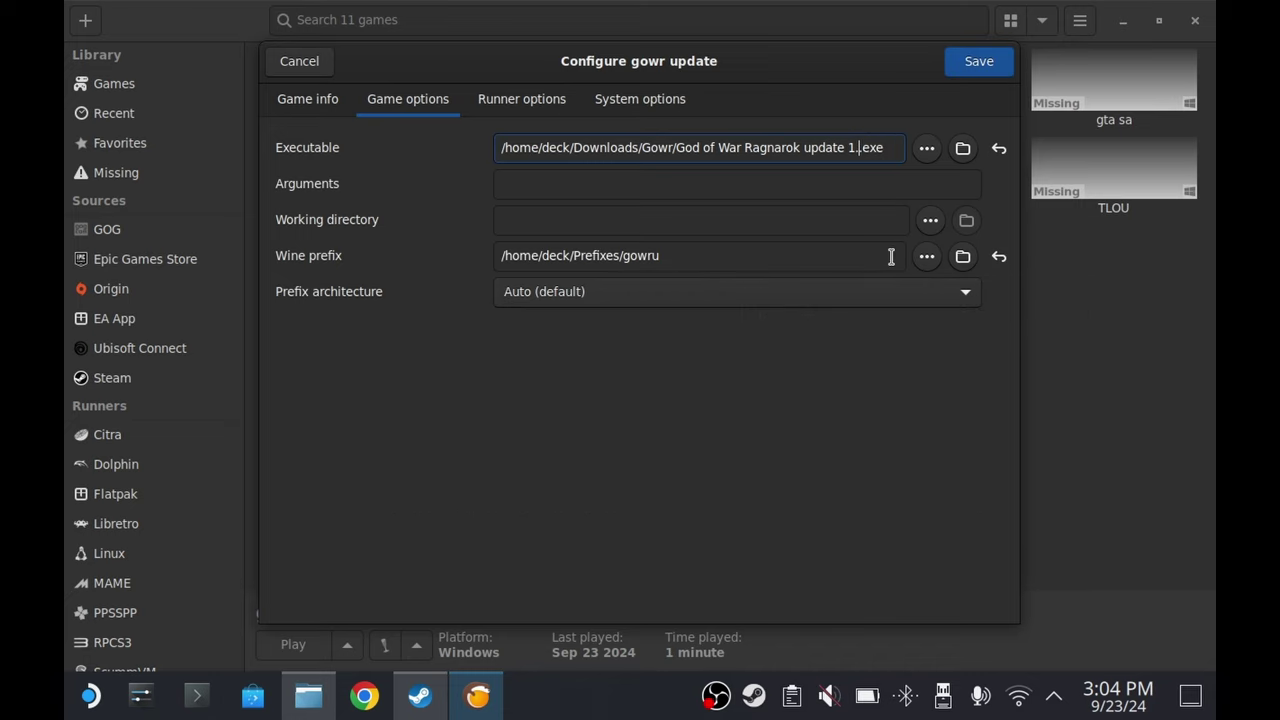
{"action": "type", "text": ".2"}
{"action": "left_click", "coordinate": [962, 70]}
Launch gowr update with the version 1.2 installer, accept the setup language and proceed to the destination page
{"action": "double_click", "coordinate": [913, 95]}
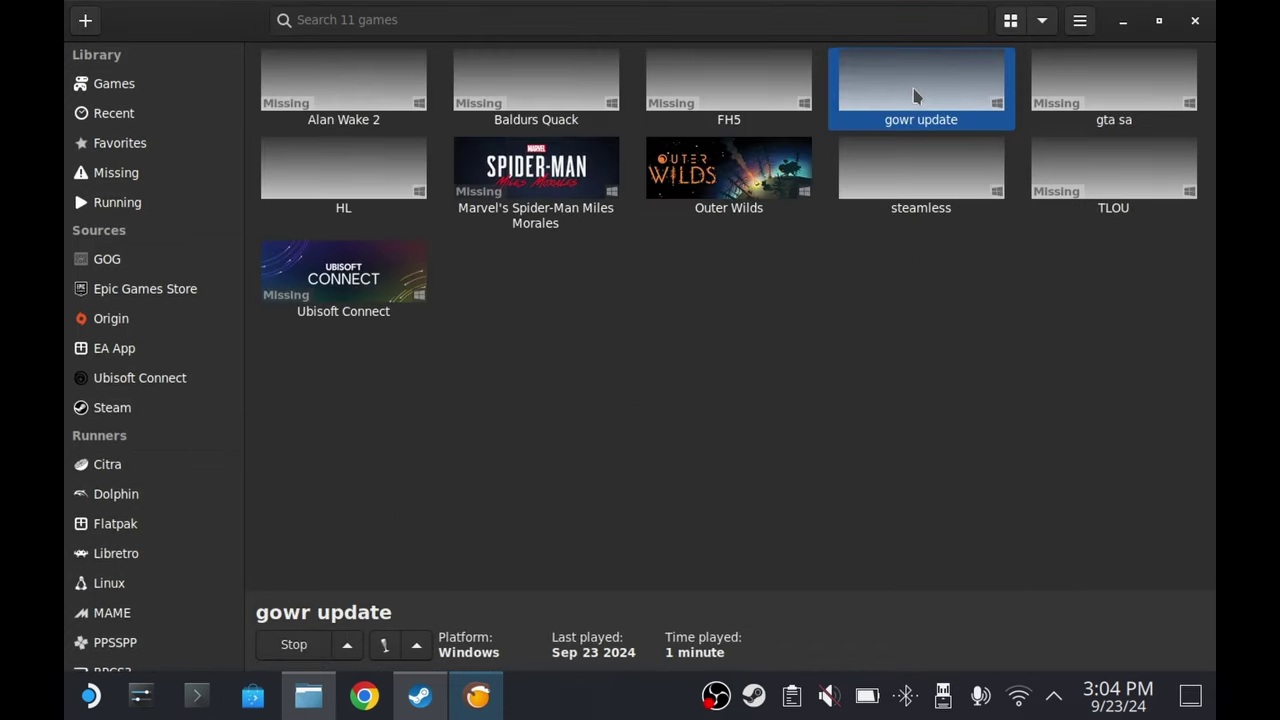
{"action": "left_click", "coordinate": [665, 410]}
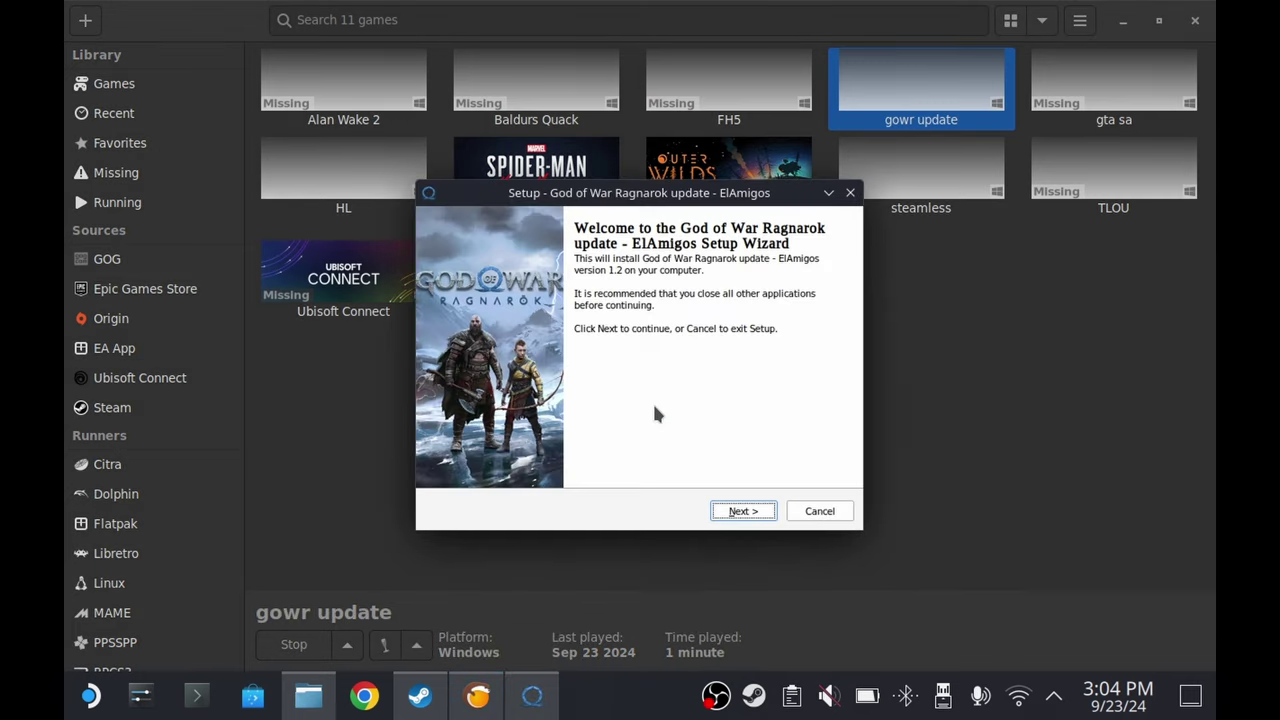
{"action": "left_click", "coordinate": [745, 512]}
Choose Z:\home\deck\Games\God of War Ragnarok as the version 1.2 update's destination and agree to install into the existing folder
{"action": "left_click", "coordinate": [789, 343]}
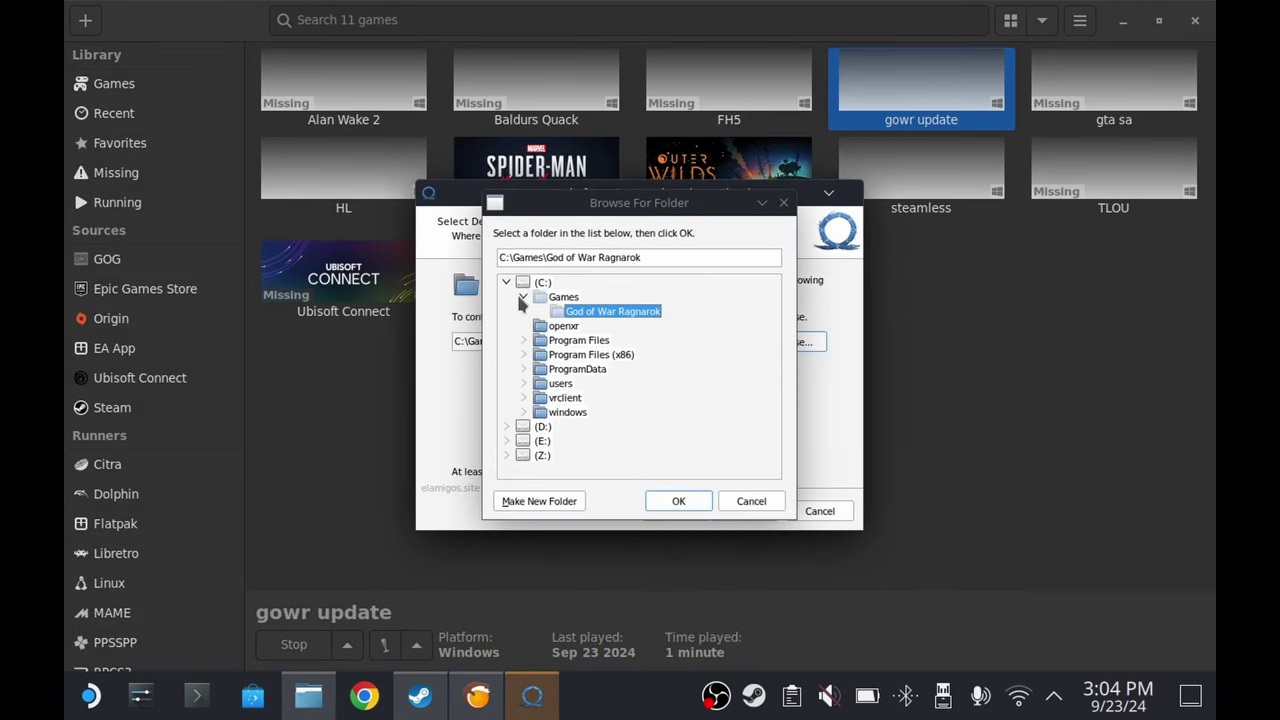
{"action": "left_click", "coordinate": [507, 283]}
{"action": "left_click", "coordinate": [507, 325]}
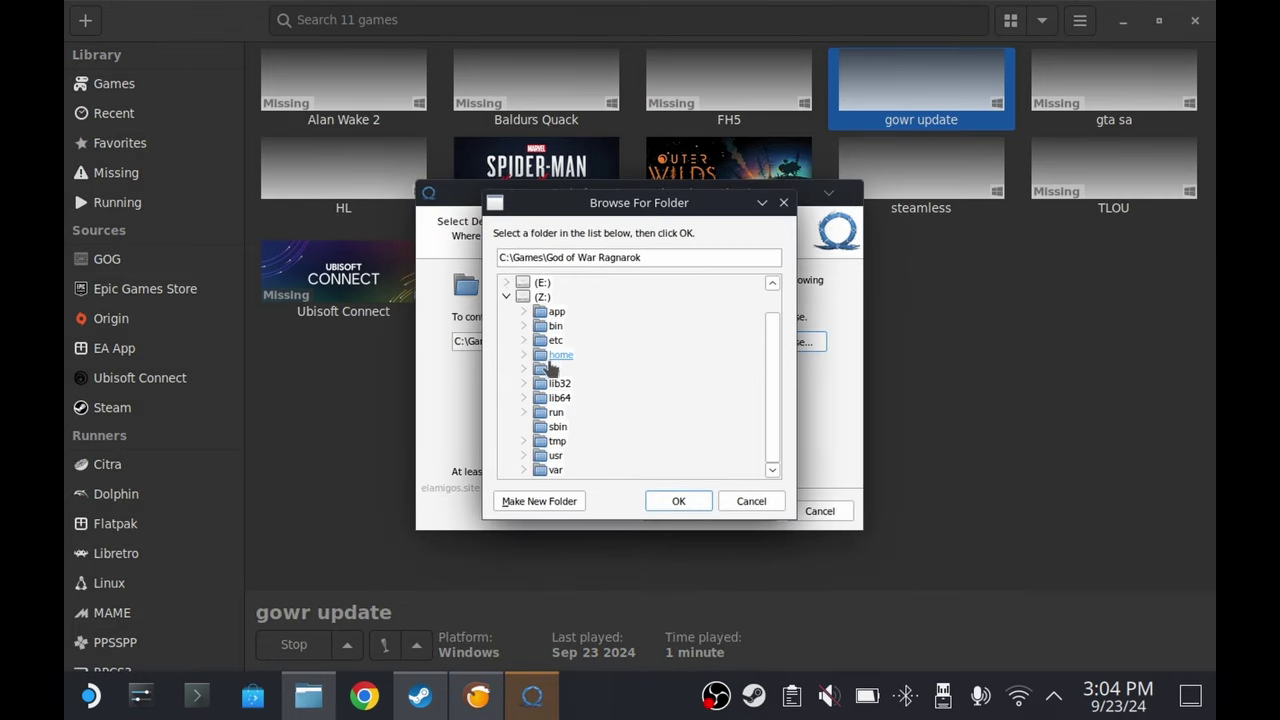
{"action": "left_click", "coordinate": [524, 355]}
{"action": "left_click", "coordinate": [541, 369]}
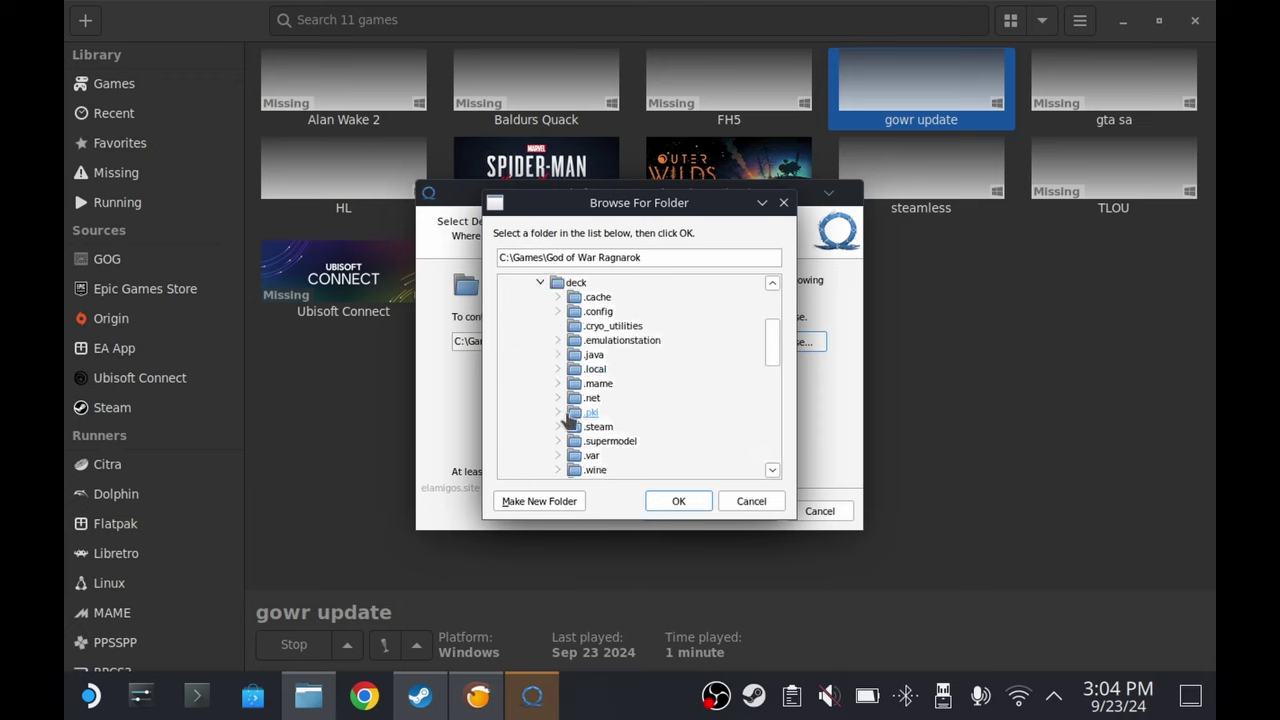
{"action": "scroll", "coordinate": [570, 418], "scroll_direction": "up", "scroll_amount": 2}
{"action": "scroll", "coordinate": [570, 418], "scroll_direction": "down", "scroll_amount": 5}
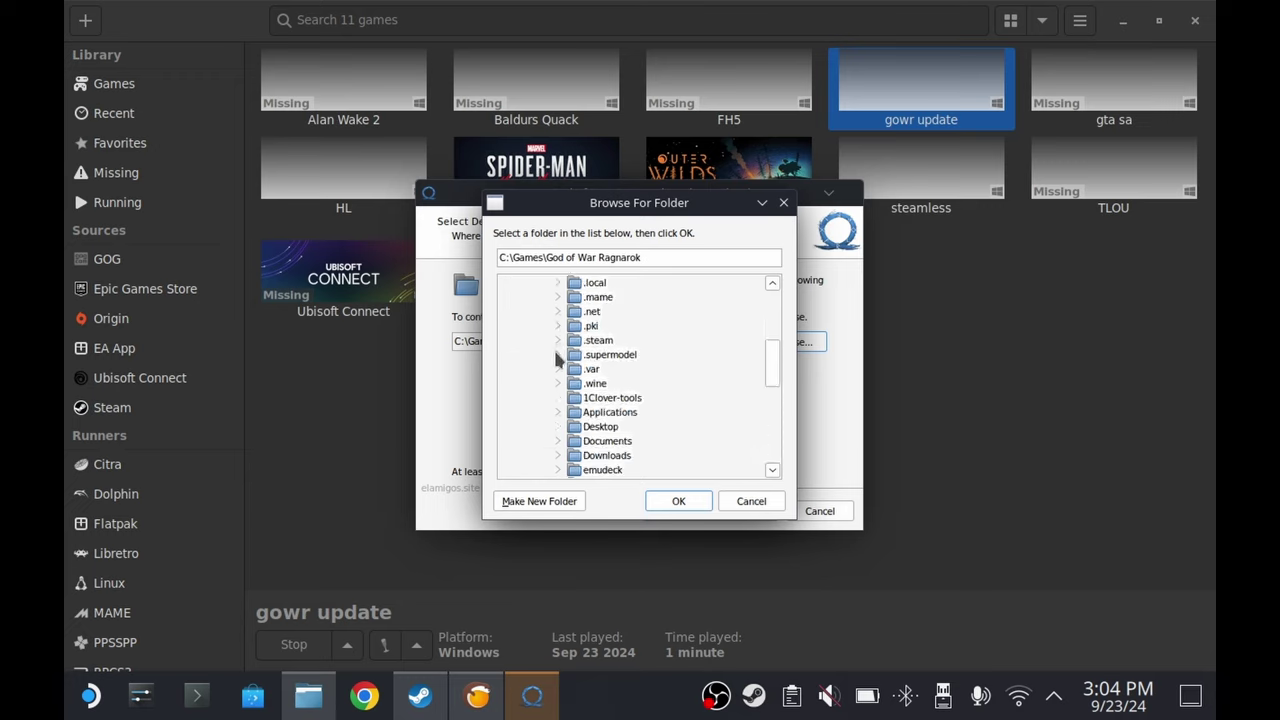
{"action": "left_click", "coordinate": [558, 370]}
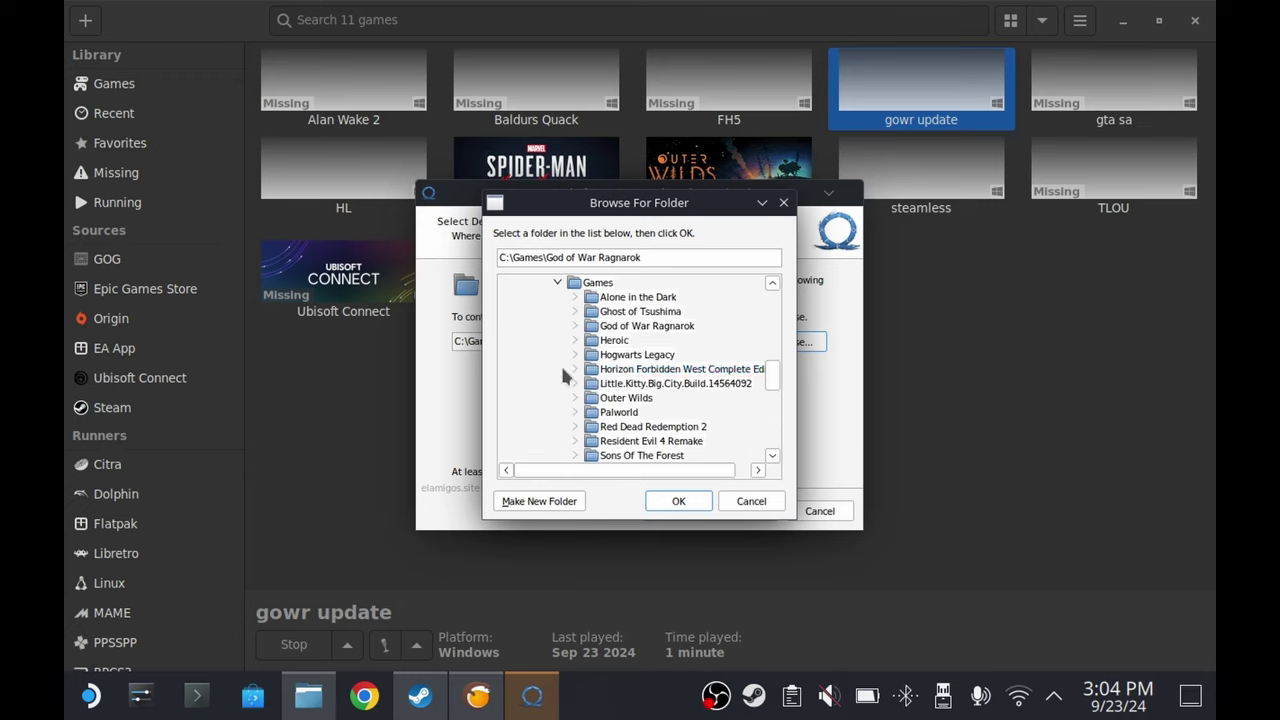
{"action": "left_click", "coordinate": [646, 326]}
{"action": "left_click", "coordinate": [678, 500]}
{"action": "left_click", "coordinate": [742, 511]}
{"action": "left_click", "coordinate": [612, 407]}
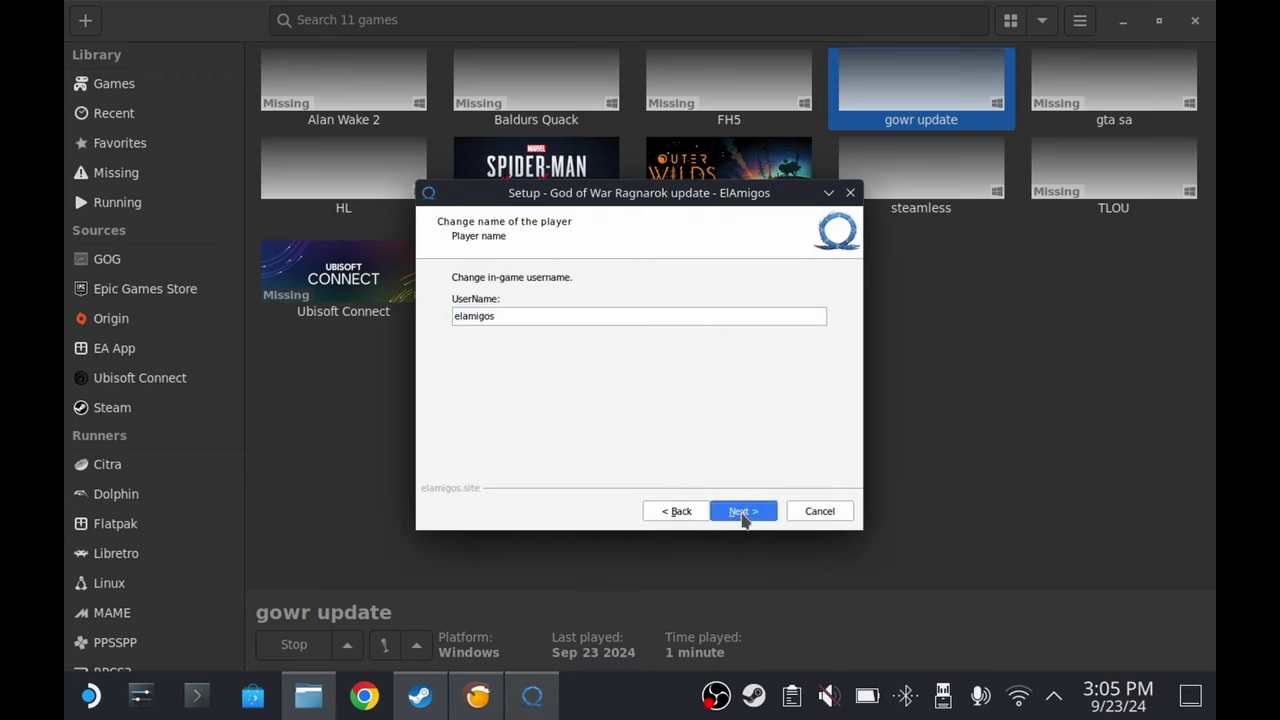
Replace the default player name with the in-game username, install the 1.2 update and finish the setup wizard
{"action": "double_click", "coordinate": [545, 316]}
{"action": "type", "text": "i"}
{"action": "type", "text": "dros"}
{"action": "left_click", "coordinate": [735, 512]}
{"action": "left_click", "coordinate": [742, 512]}
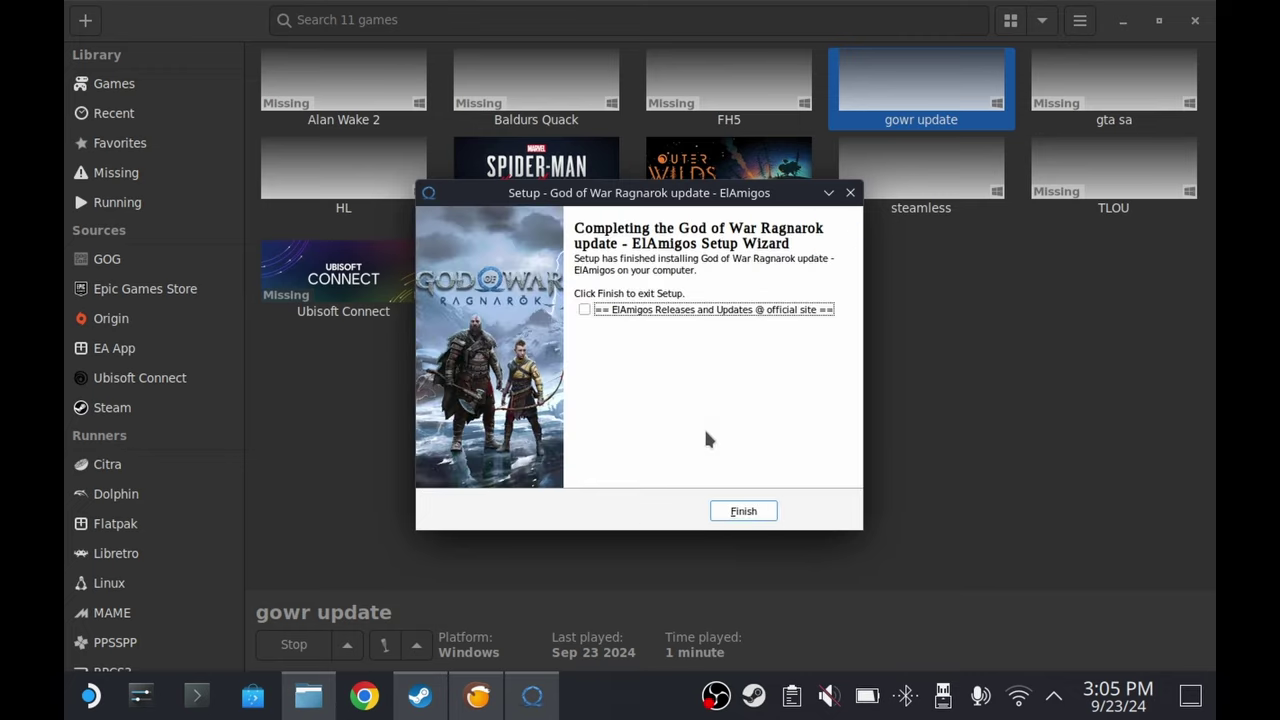
{"action": "left_click", "coordinate": [745, 515]}
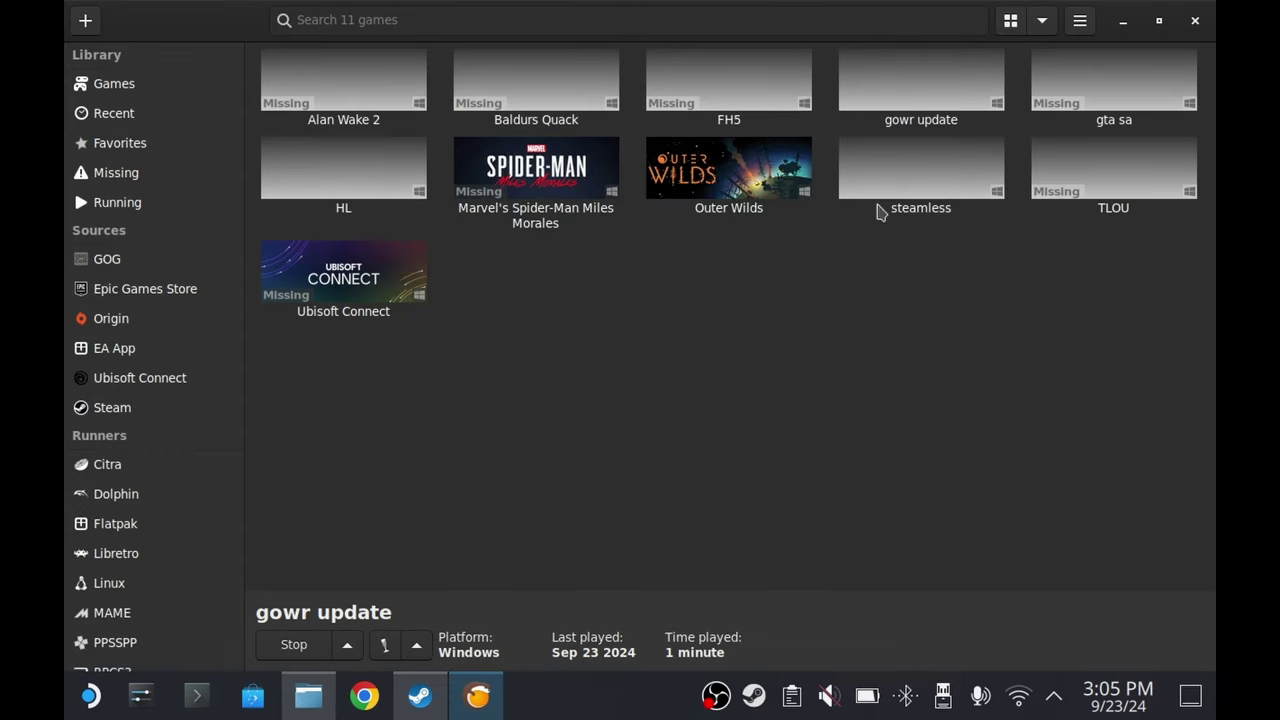
Close Lutris and open the God of War Ragnarok folder under SSD Games in Dolphin, with the newest files listed first
{"action": "left_click", "coordinate": [1194, 20]}
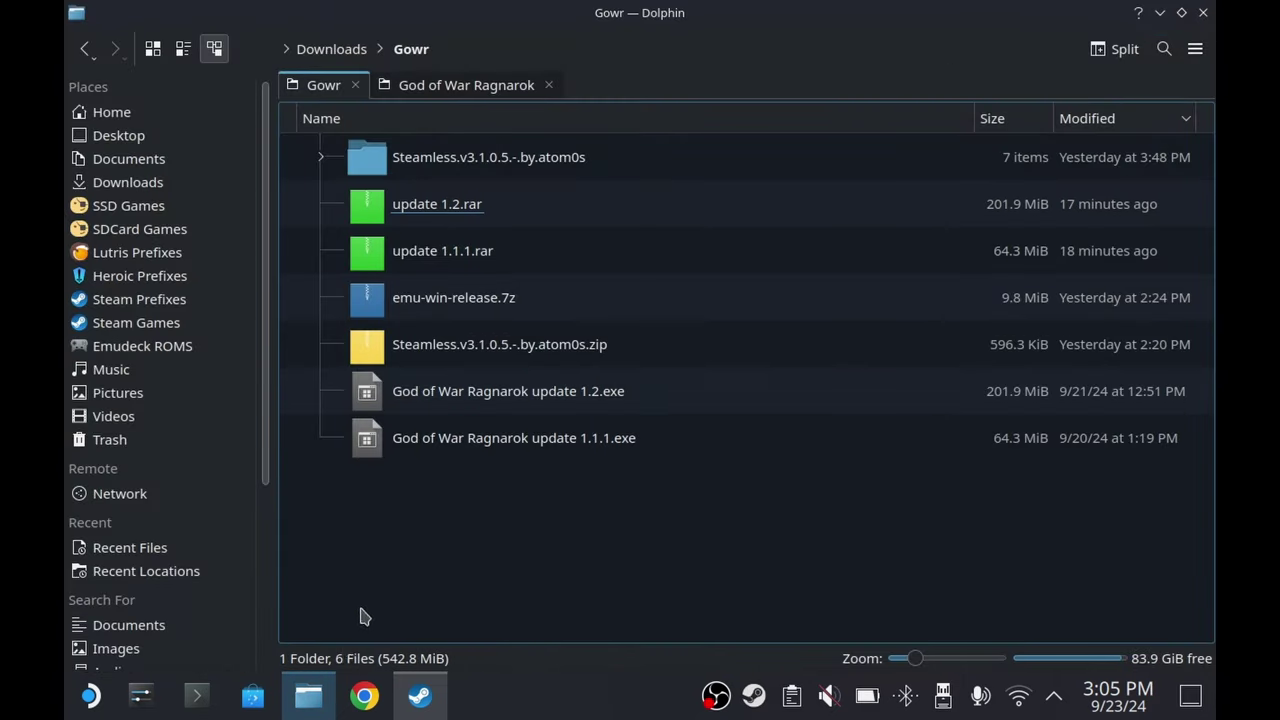
{"action": "left_click", "coordinate": [308, 695]}
{"action": "left_click", "coordinate": [308, 695]}
{"action": "left_click", "coordinate": [150, 207]}
{"action": "left_click", "coordinate": [470, 158]}
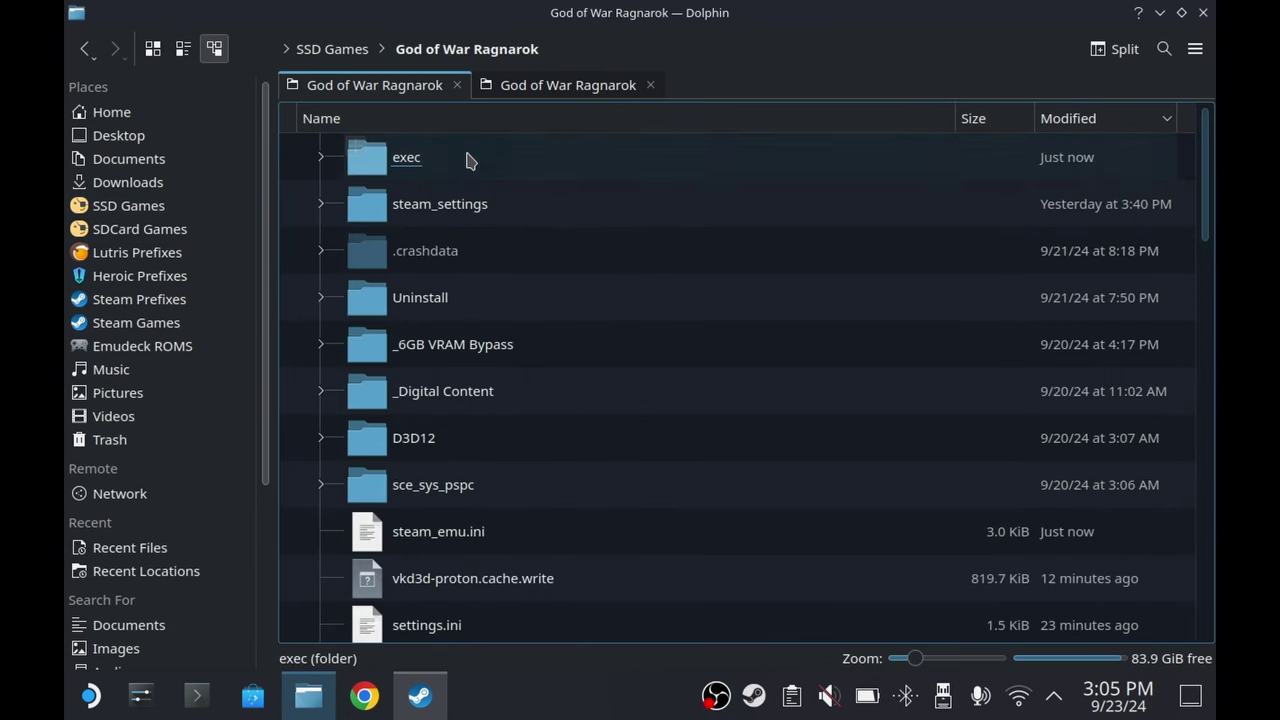
{"action": "left_click", "coordinate": [1068, 118]}
{"action": "left_click", "coordinate": [1068, 118]}
{"action": "scroll", "coordinate": [814, 428], "scroll_direction": "down", "scroll_amount": 3}
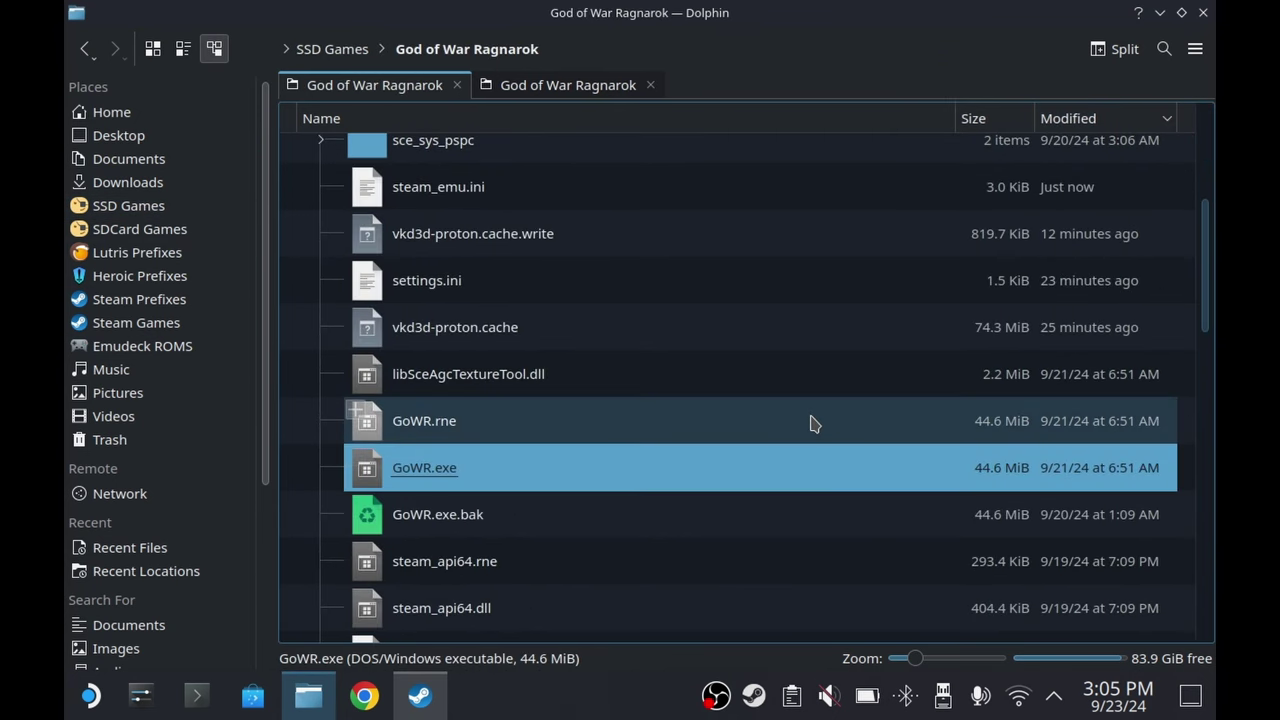
Compare the sizes and modification dates of GoWR.rne, GoWR.exe and GoWR.exe.bak in the game folder
{"action": "left_click", "coordinate": [478, 432]}
{"action": "left_click", "coordinate": [508, 457]}
{"action": "left_click", "coordinate": [503, 424]}
{"action": "left_click", "coordinate": [508, 457]}
{"action": "left_click", "coordinate": [508, 423]}
{"action": "left_click", "coordinate": [508, 457]}
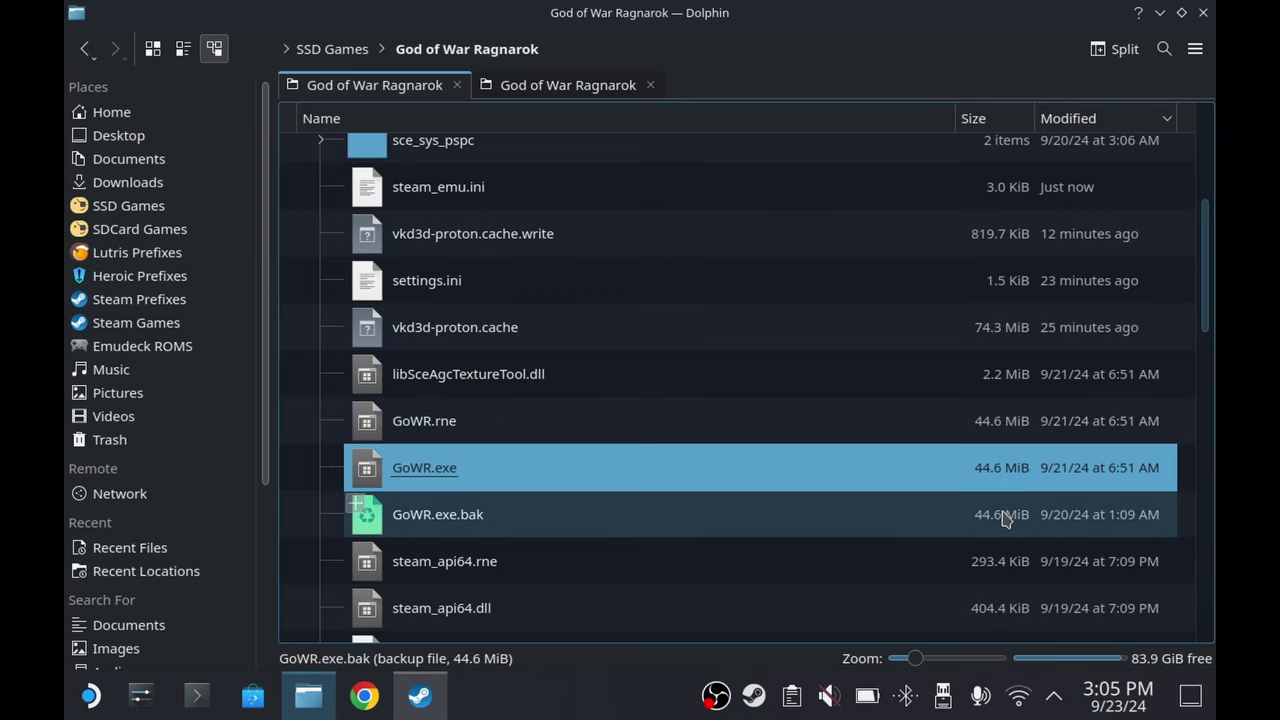
{"action": "left_click", "coordinate": [1010, 518]}
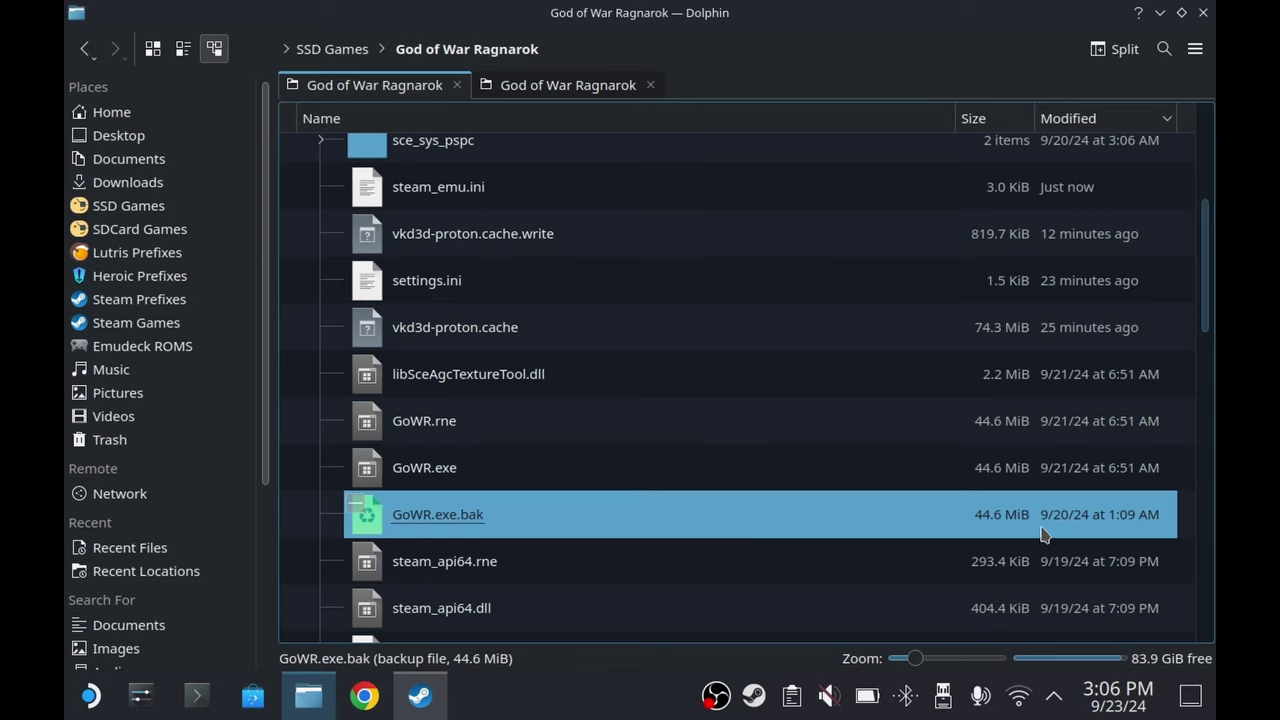
{"action": "left_click", "coordinate": [1071, 476]}
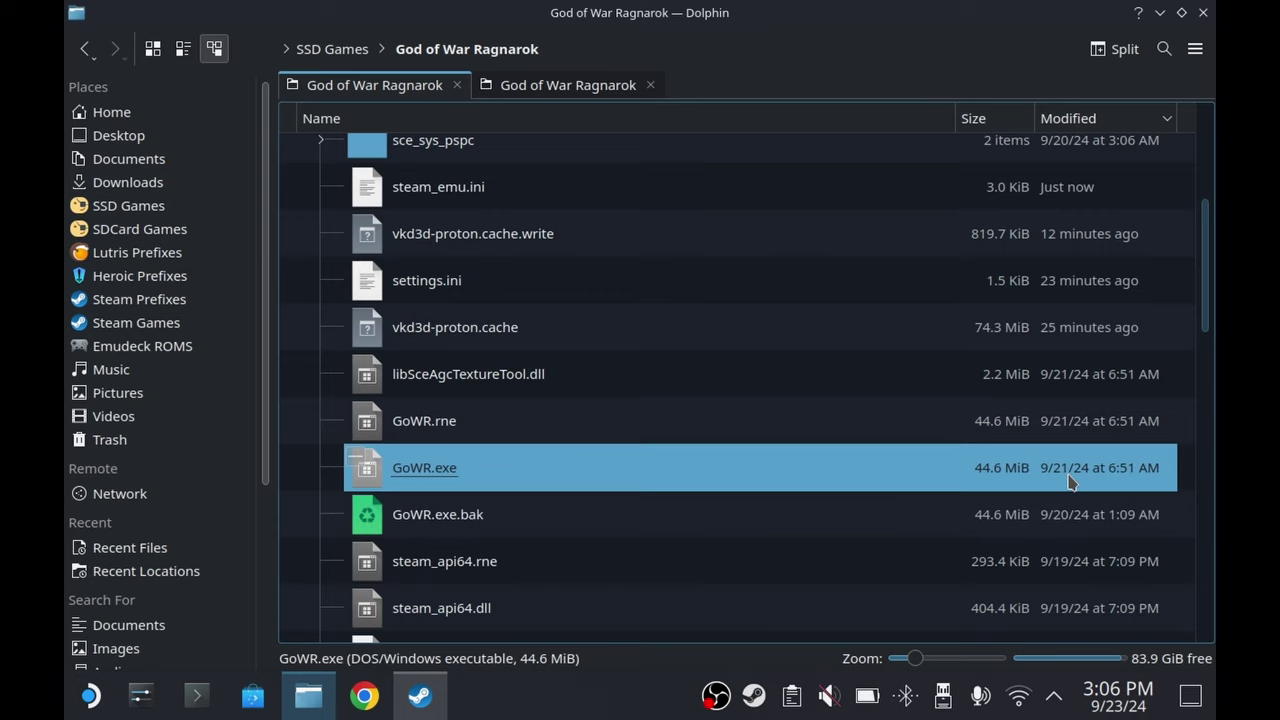
{"action": "left_click", "coordinate": [1071, 418]}
{"action": "left_click", "coordinate": [1066, 450]}
{"action": "left_click", "coordinate": [1063, 428]}
{"action": "left_click", "coordinate": [1060, 466]}
{"action": "left_click", "coordinate": [760, 418]}
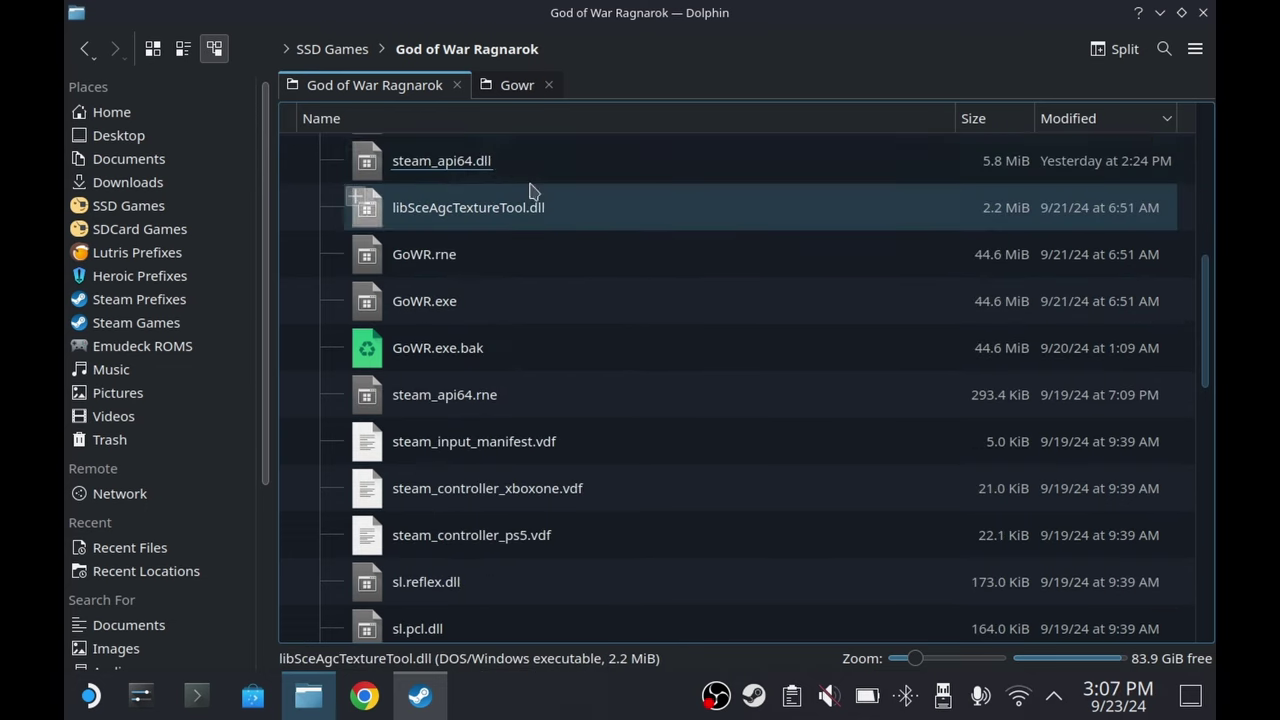
Copy GoWR.rne from the game folder into the Steamless.v3.1.0.5.-.by.atom0s folder, deleting the old GoWR.exe there
{"action": "left_click", "coordinate": [517, 88]}
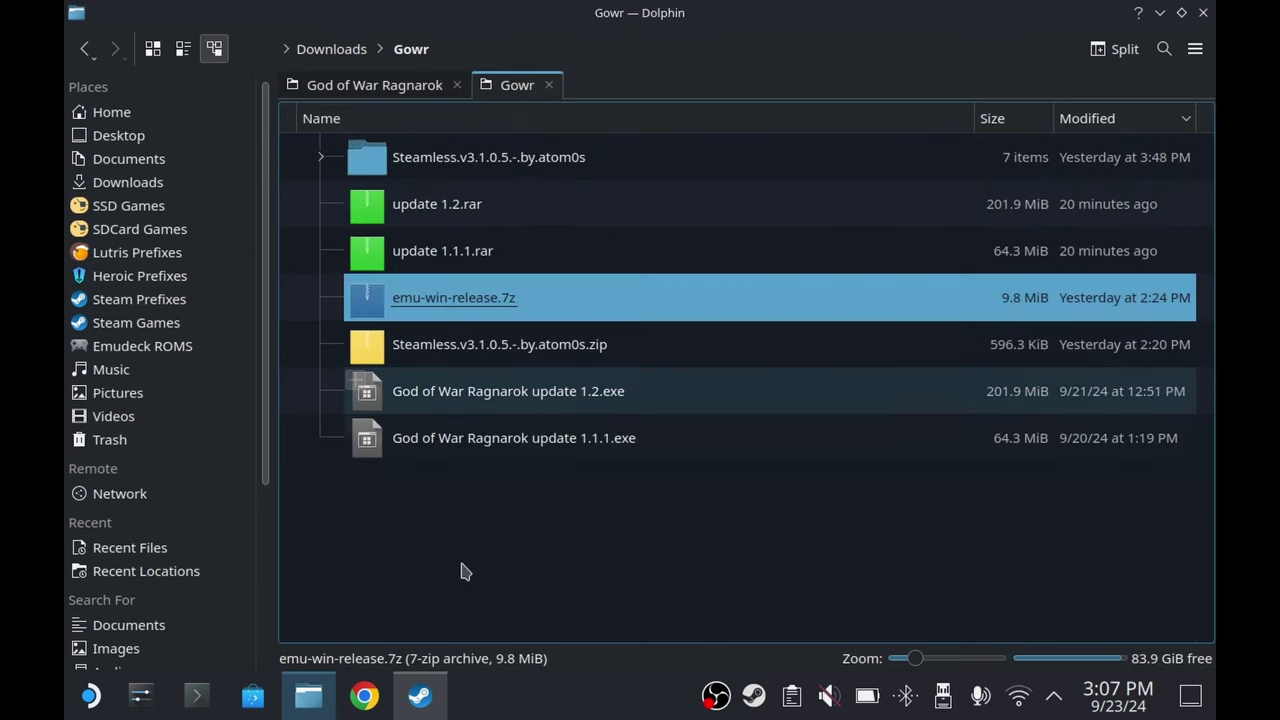
{"action": "left_click", "coordinate": [370, 90]}
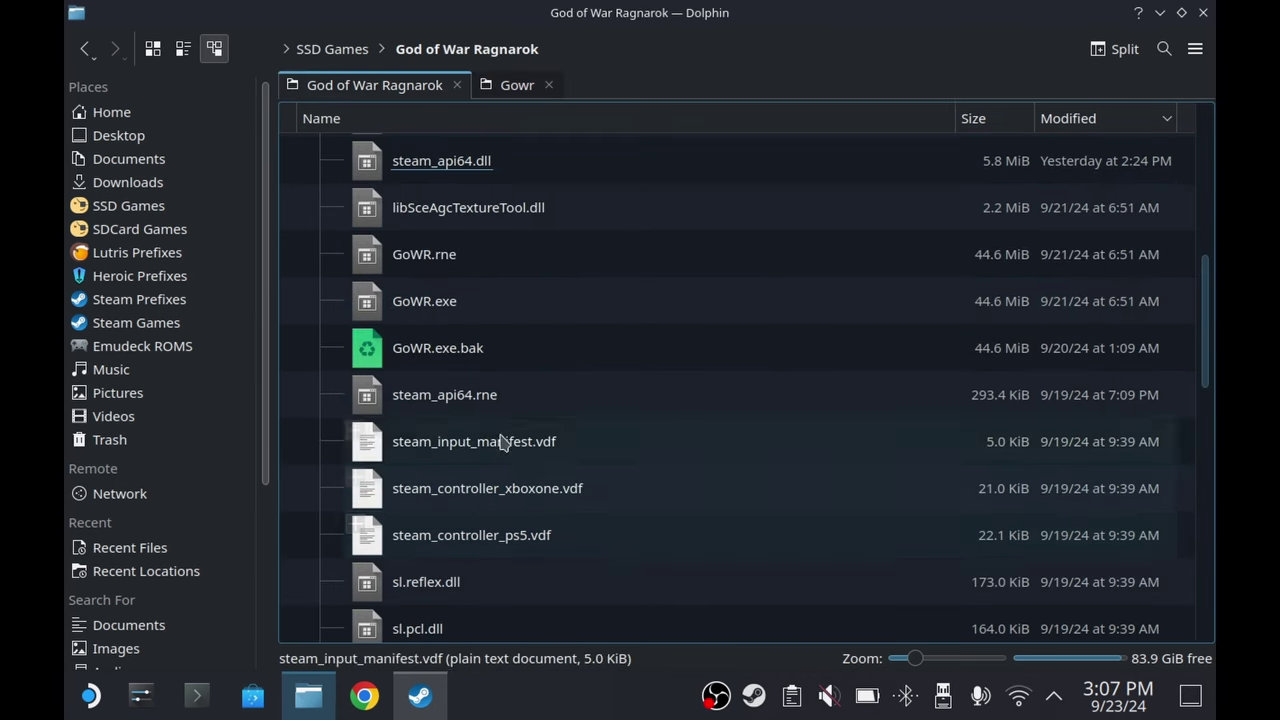
{"action": "left_click", "coordinate": [456, 270]}
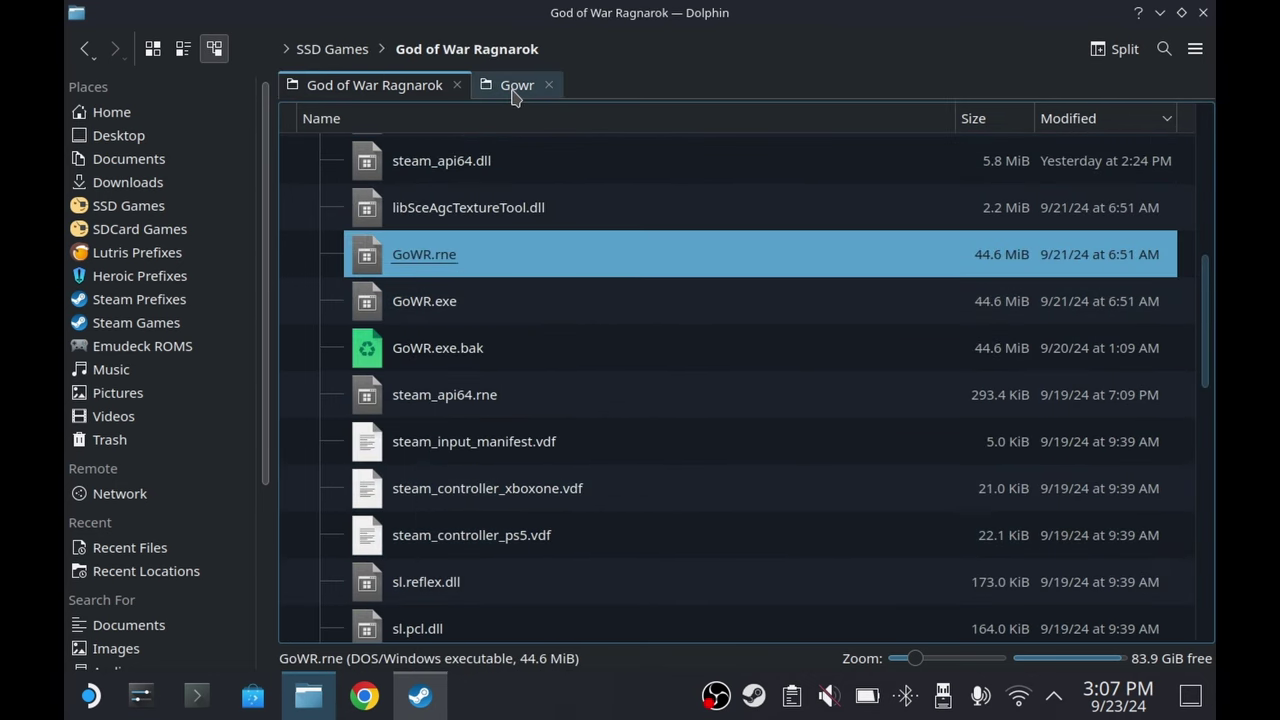
{"action": "left_click", "coordinate": [517, 86]}
{"action": "double_click", "coordinate": [494, 160]}
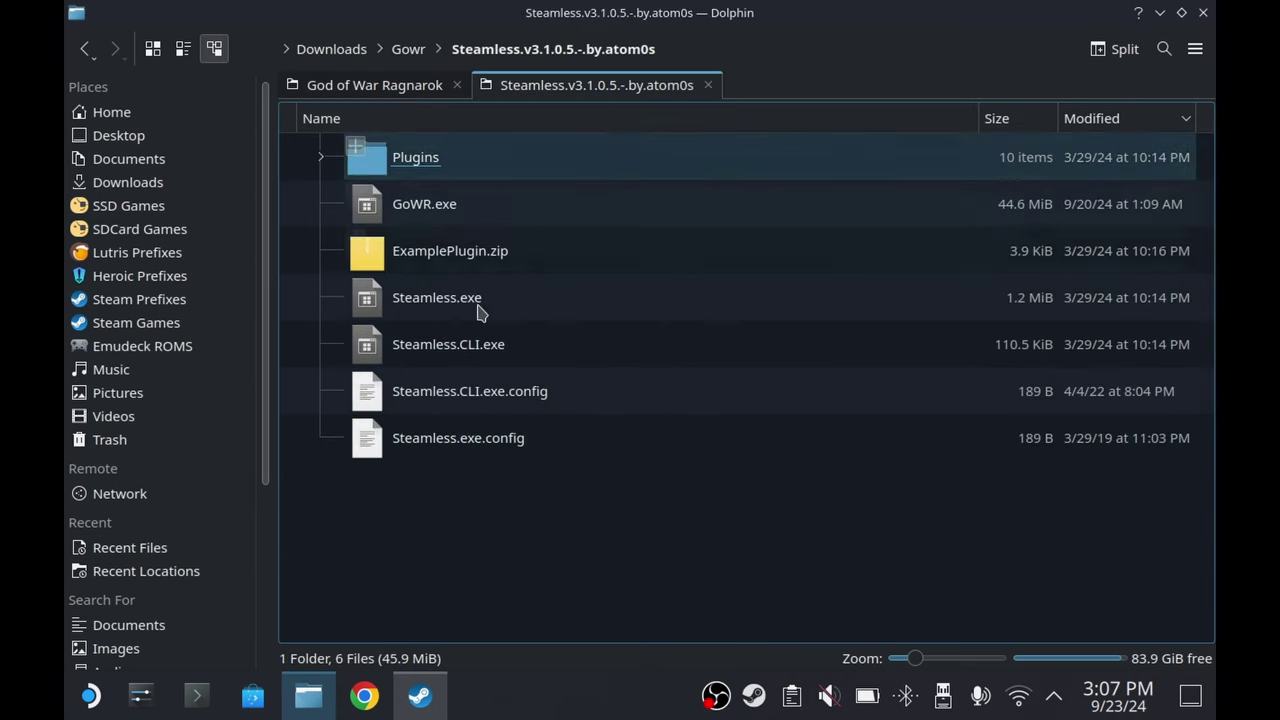
{"action": "left_click", "coordinate": [440, 212]}
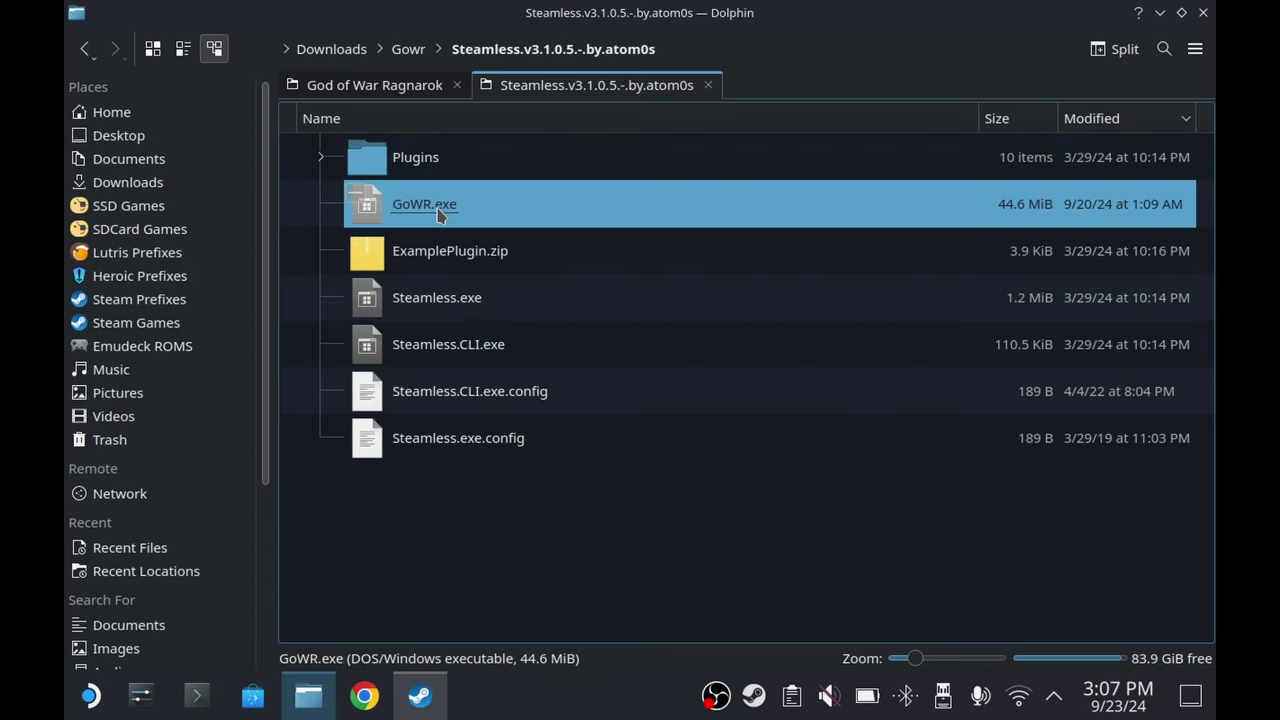
{"action": "key", "text": "Delete"}
{"action": "key", "text": "ctrl+v"}
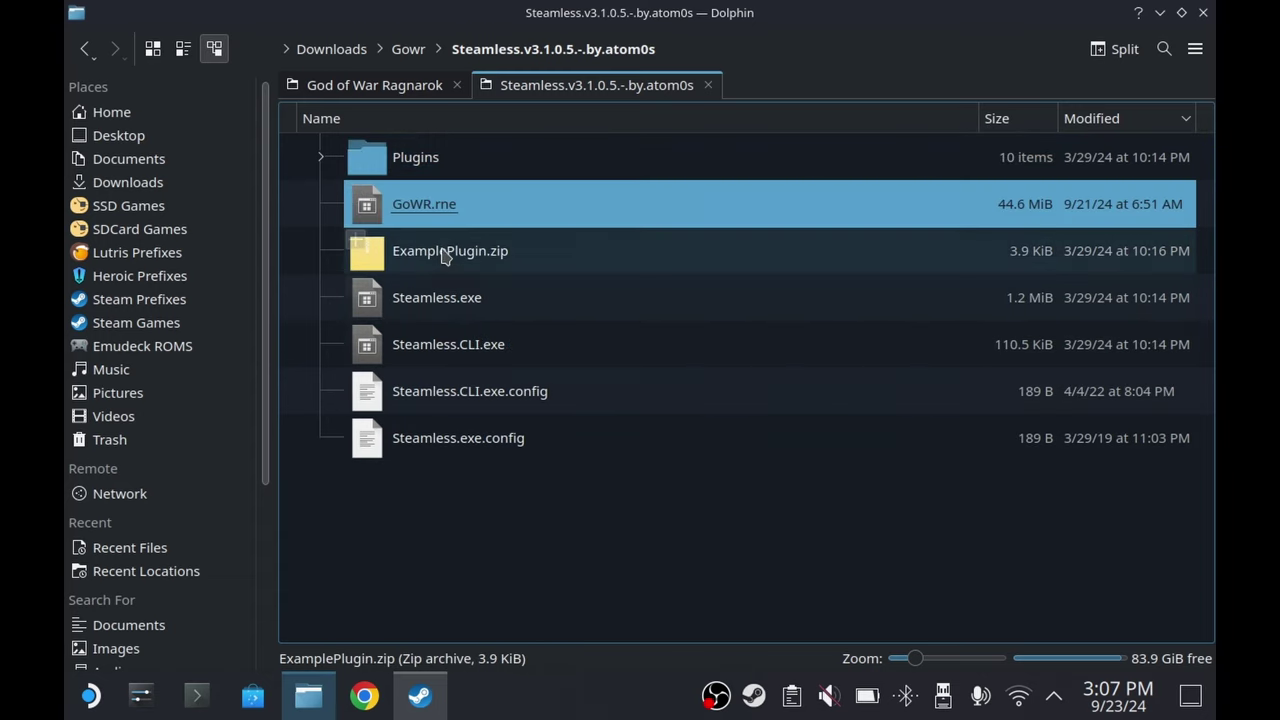
Rename the copied GoWR.rne in the Steamless folder as GoWR.exe
{"action": "left_click", "coordinate": [400, 205]}
{"action": "left_click", "coordinate": [470, 205]}
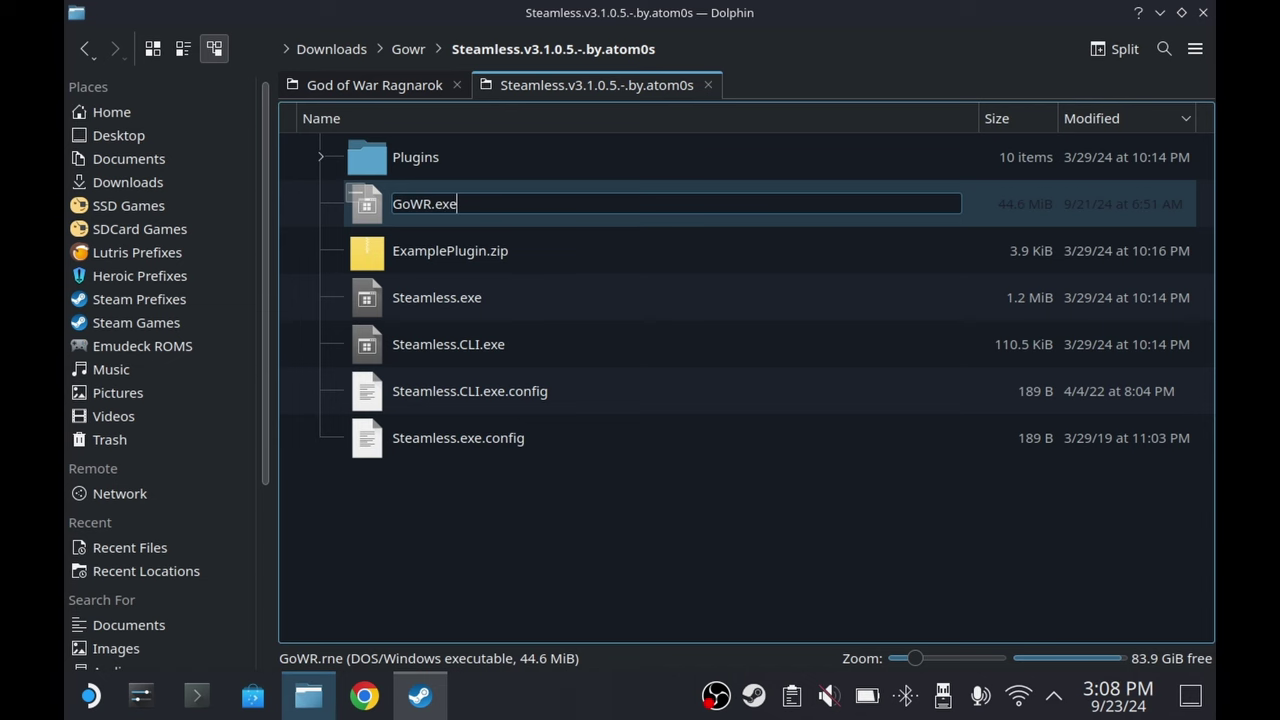
{"action": "type", "text": "exe"}
{"action": "key", "text": "Return"}
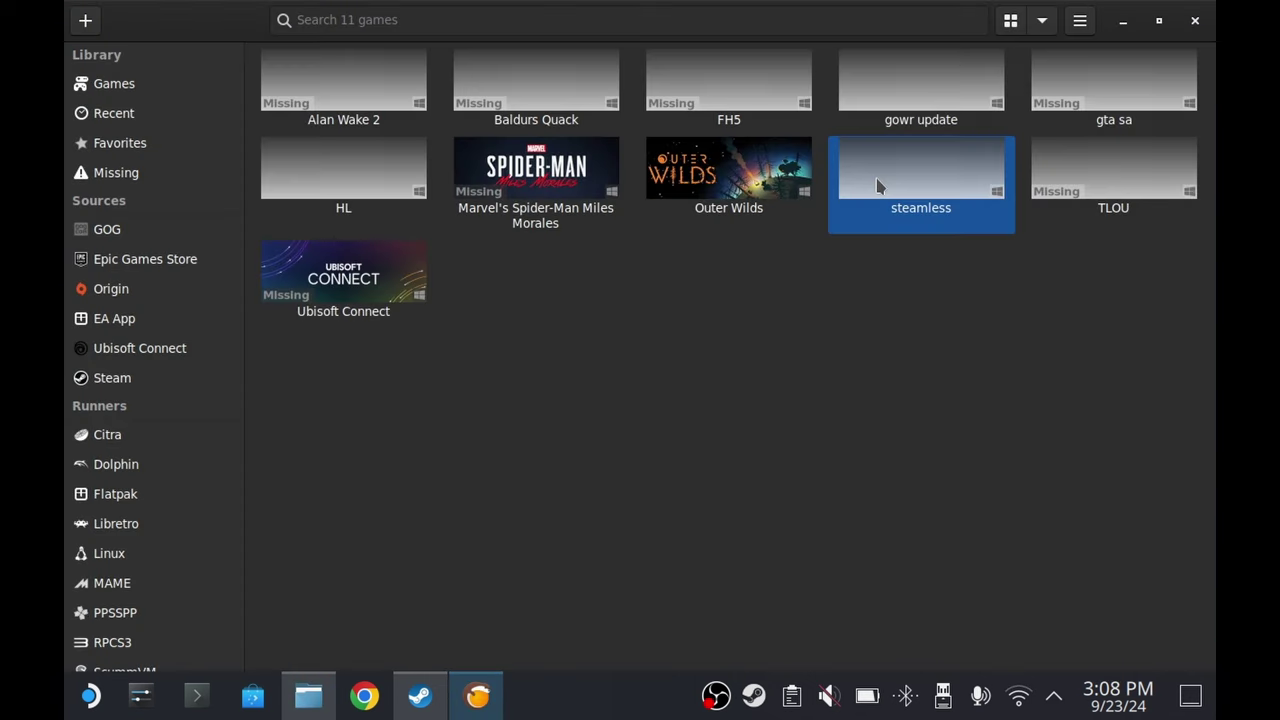
Launch steamless from Lutris and unpack the Steamless folder's GoWR.exe with the Automatic plugin
{"action": "double_click", "coordinate": [880, 185]}
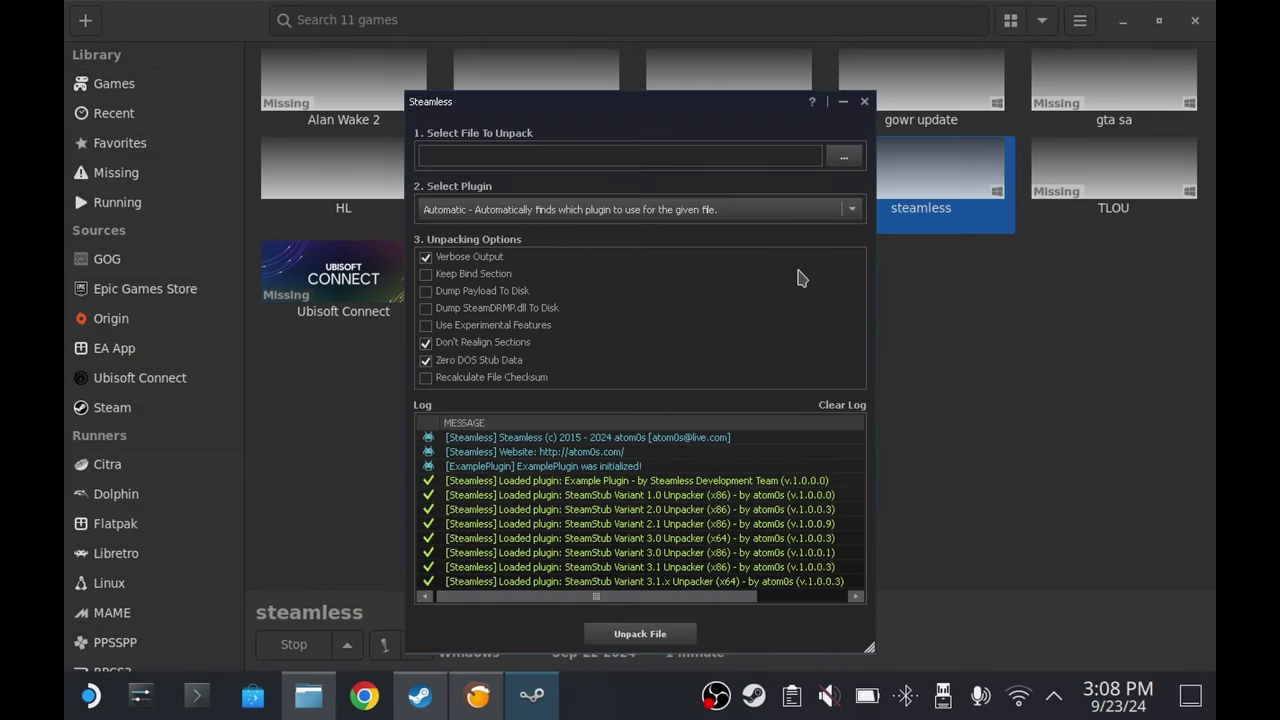
{"action": "left_click", "coordinate": [845, 158]}
{"action": "left_click", "coordinate": [581, 166]}
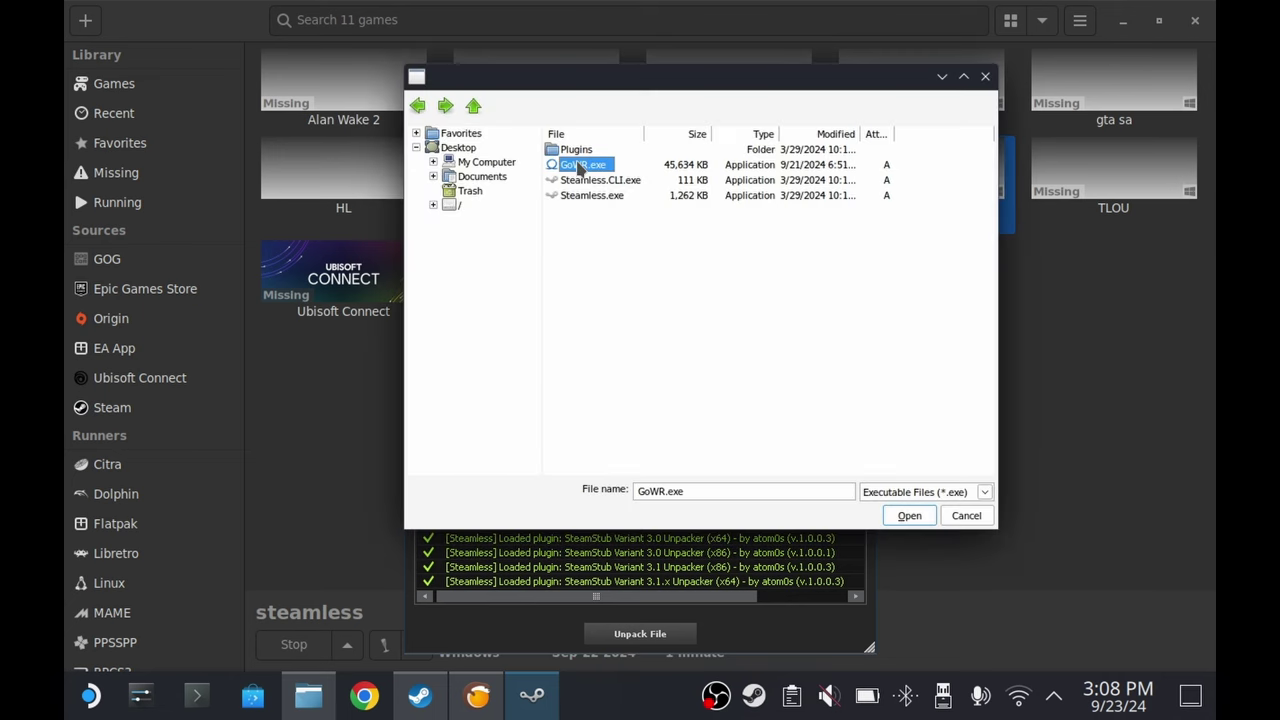
{"action": "left_click", "coordinate": [906, 516]}
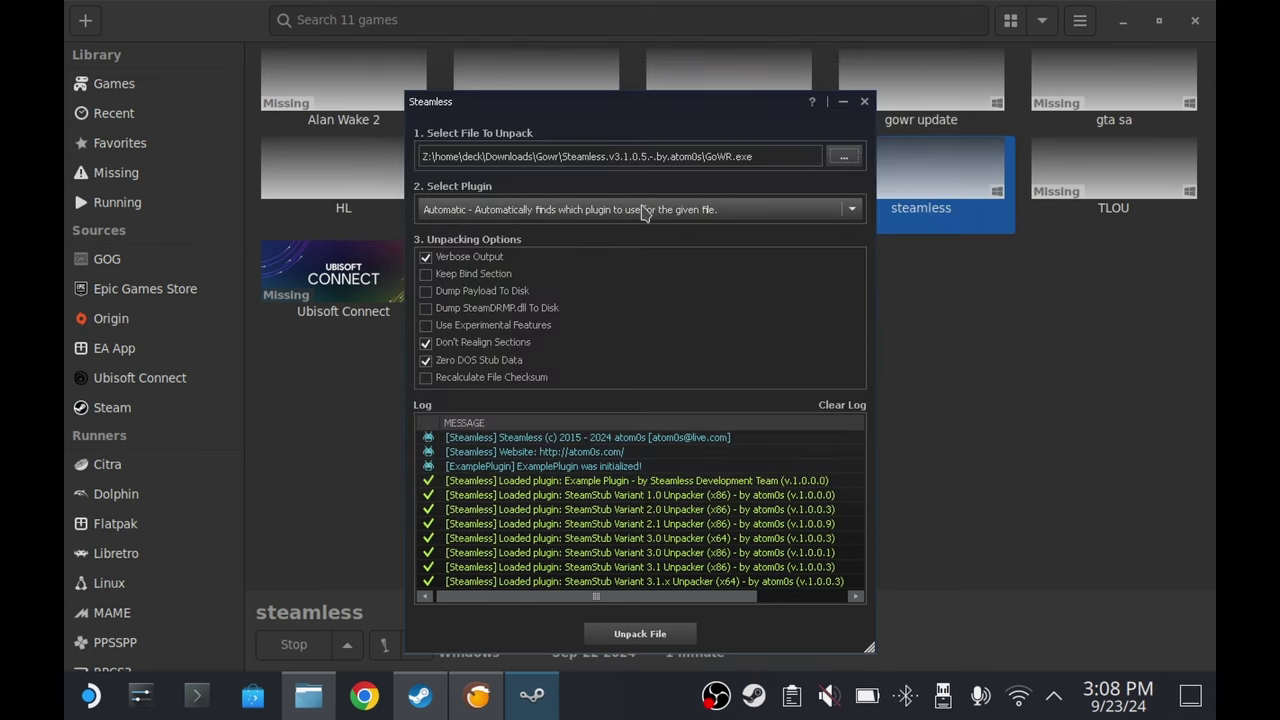
{"action": "left_click", "coordinate": [663, 640]}
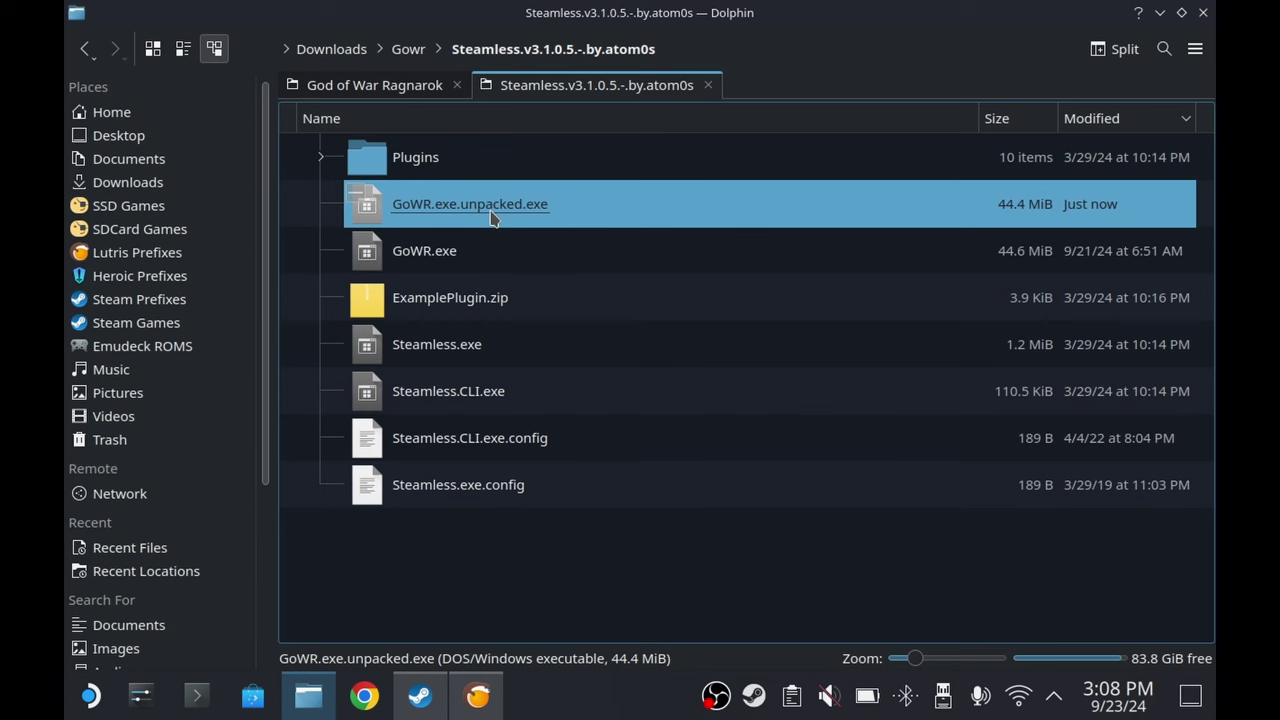
Return to the God of War Ragnarok folder and move the old GoWR.exe.bak to the trash
{"action": "left_click", "coordinate": [410, 88]}
{"action": "left_click", "coordinate": [458, 358]}
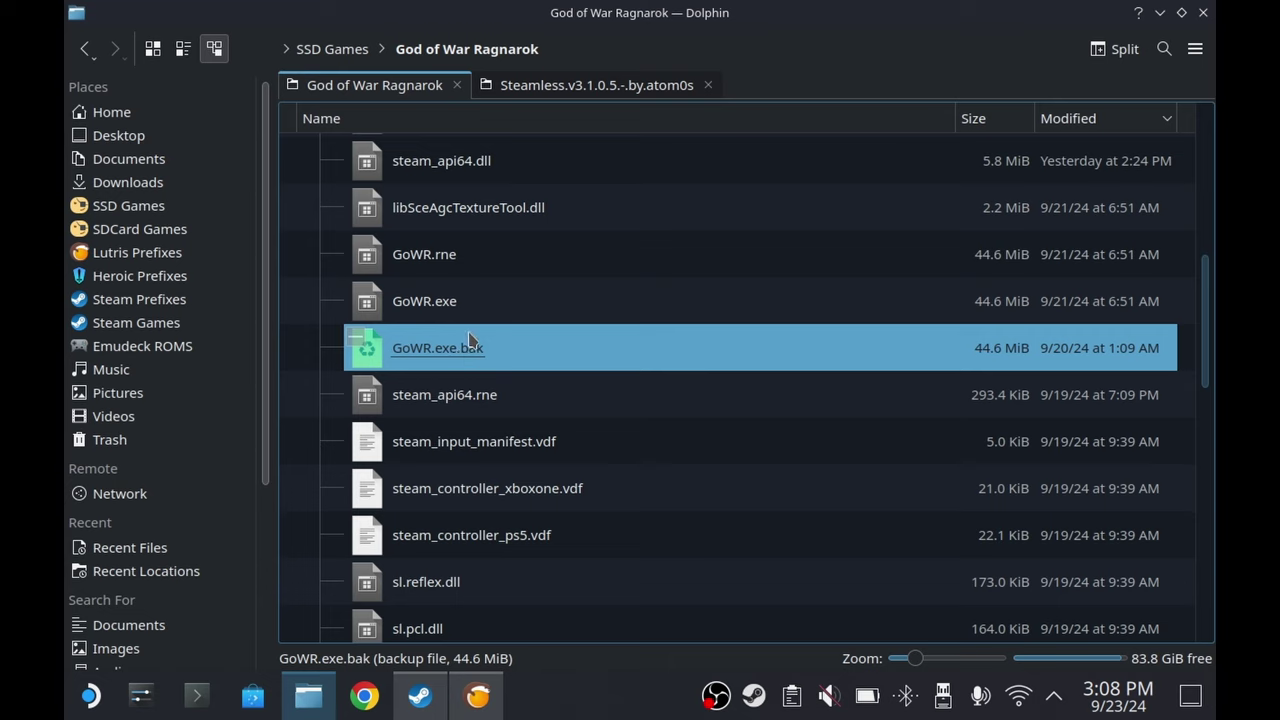
{"action": "right_click", "coordinate": [469, 340]}
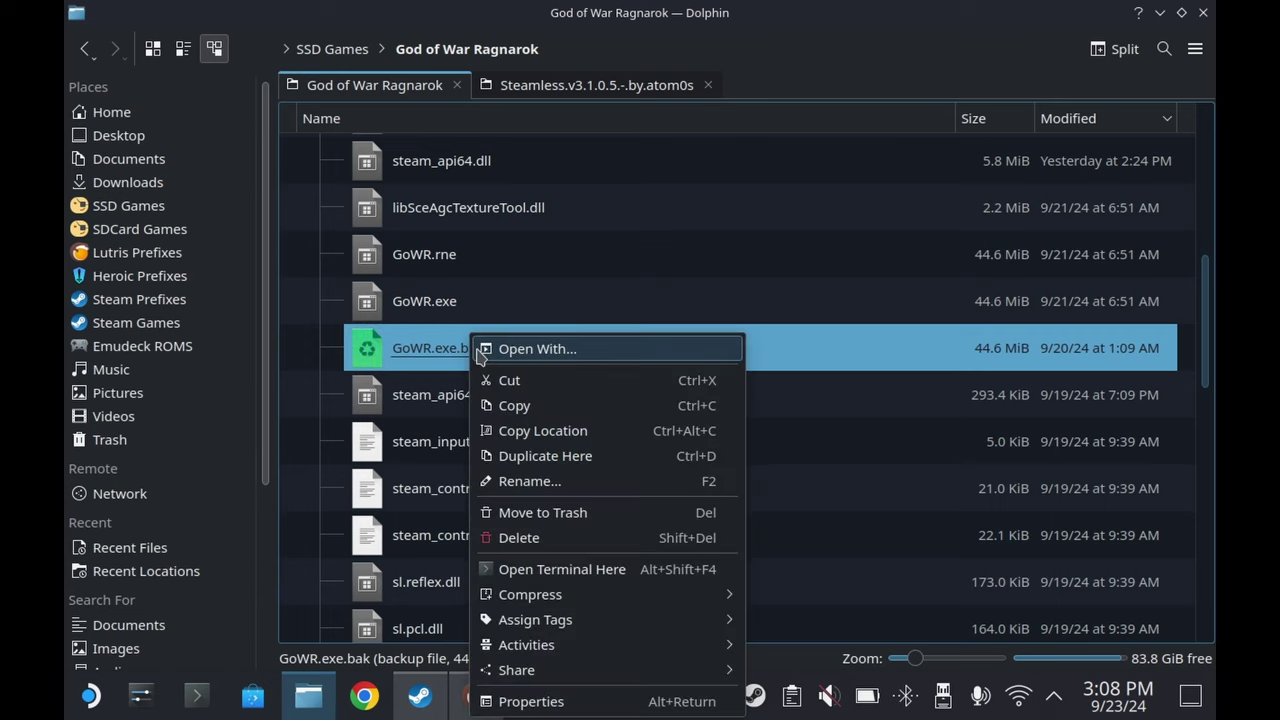
{"action": "left_click", "coordinate": [527, 515]}
Rename the game folder's GoWR.exe as GoWR.exe.bak
{"action": "left_click", "coordinate": [440, 310]}
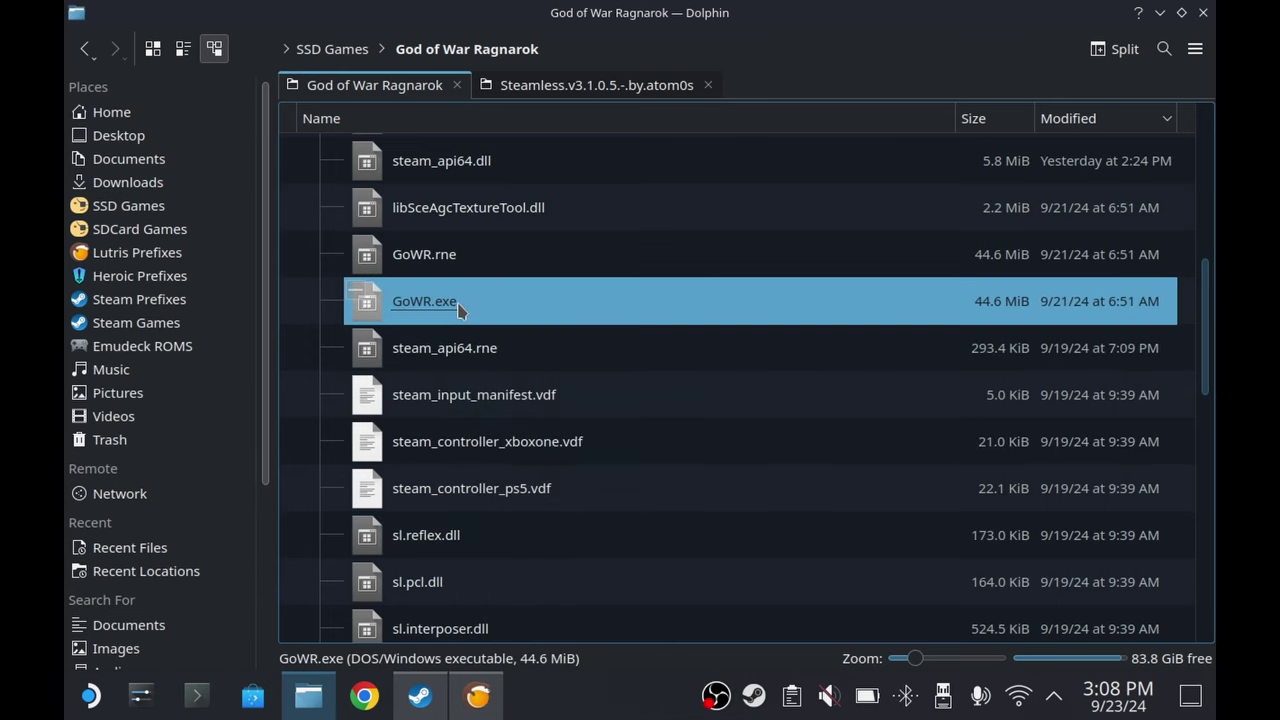
{"action": "key", "text": "F2"}
{"action": "left_click", "coordinate": [469, 306]}
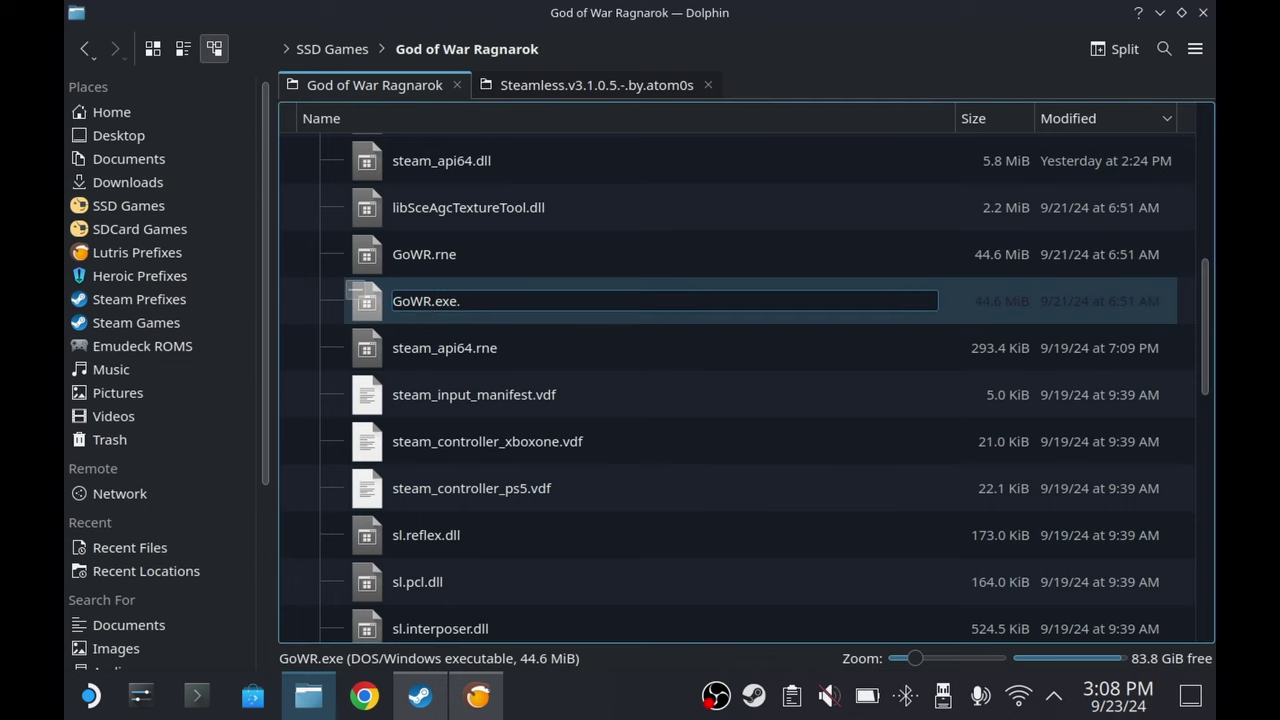
{"action": "key", "text": "Return"}
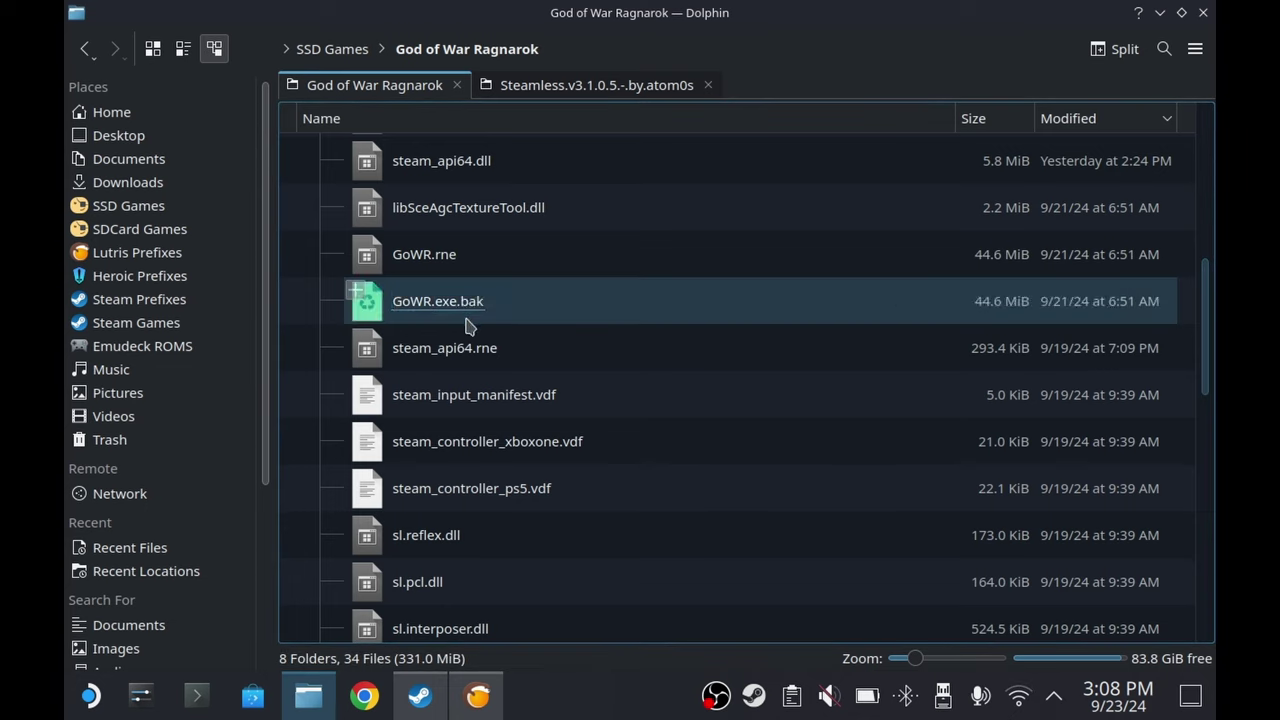
{"action": "left_click", "coordinate": [467, 320]}
Add GoWR.exe.unpacked.exe to the God of War Ragnarok folder and rename it as GoWR.exe
{"action": "scroll", "coordinate": [469, 330], "scroll_direction": "up", "scroll_amount": 1}
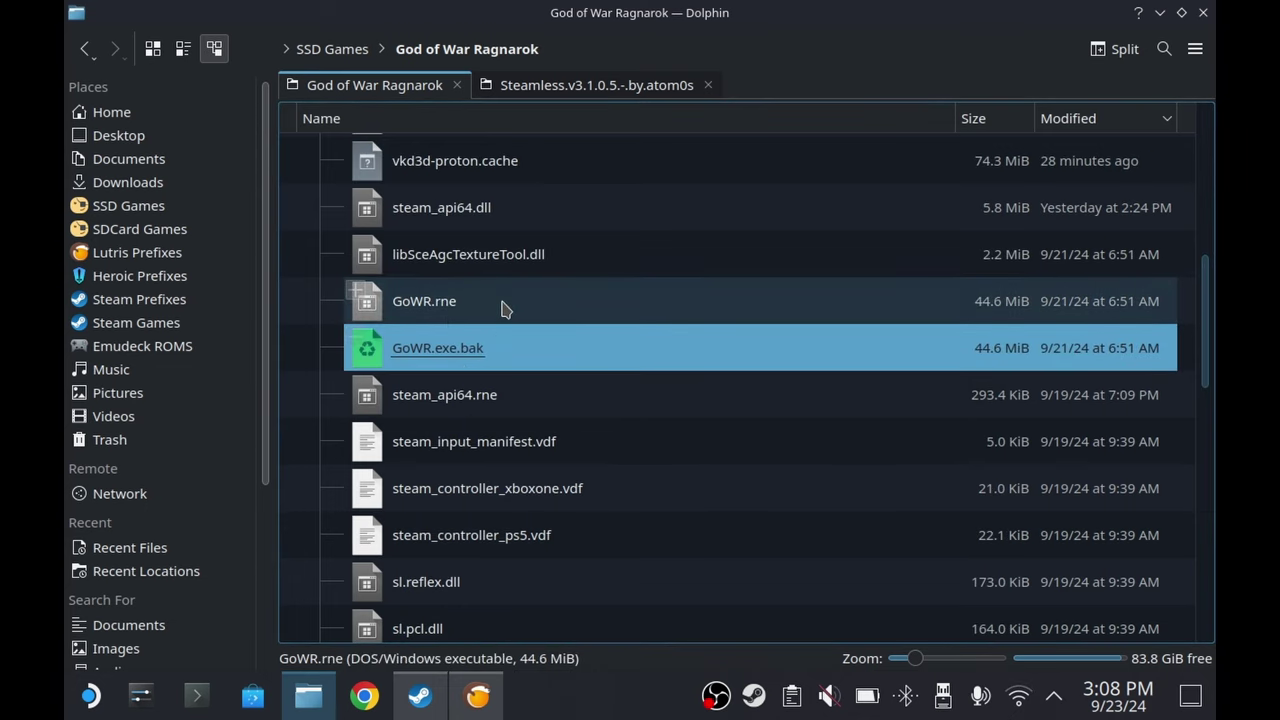
{"action": "scroll", "coordinate": [503, 309], "scroll_direction": "up", "scroll_amount": 3}
{"action": "left_click", "coordinate": [536, 368]}
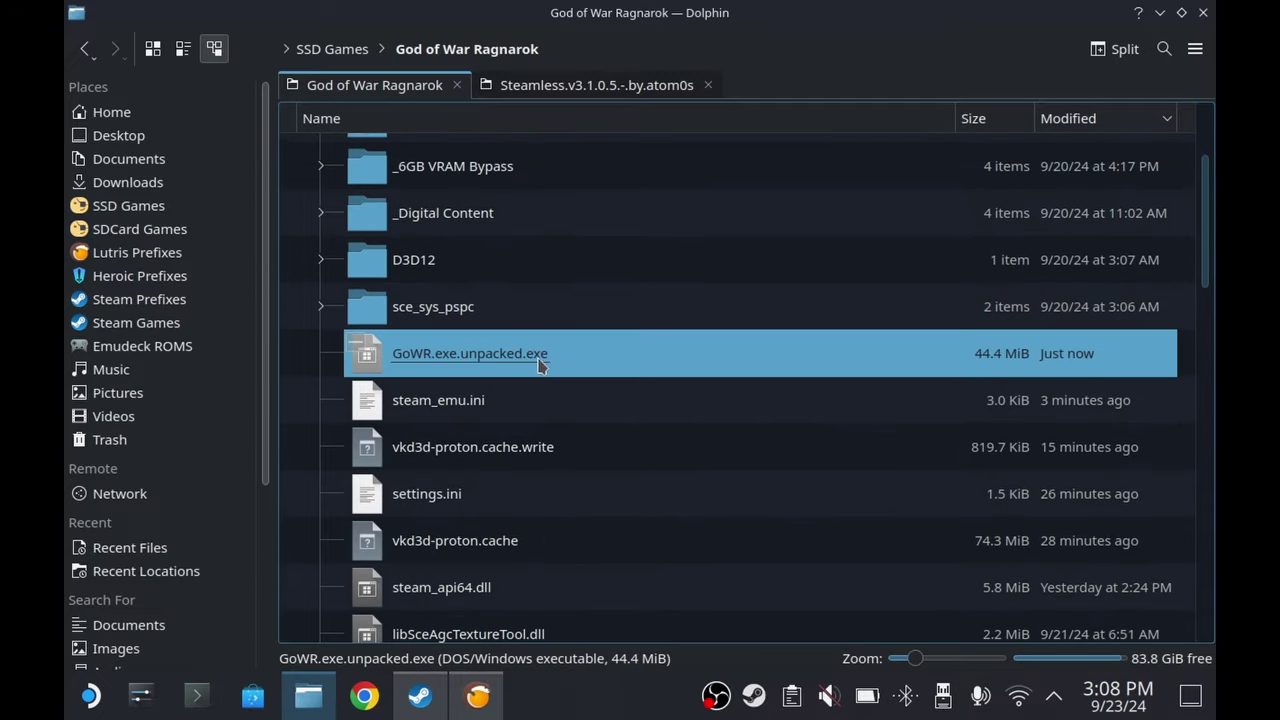
{"action": "key", "text": "F2"}
{"action": "left_click_drag", "start_coordinate": [459, 353], "coordinate": [714, 354]}
{"action": "key", "text": "BackSpace"}
{"action": "left_click", "coordinate": [600, 325]}
{"action": "left_click", "coordinate": [508, 357]}
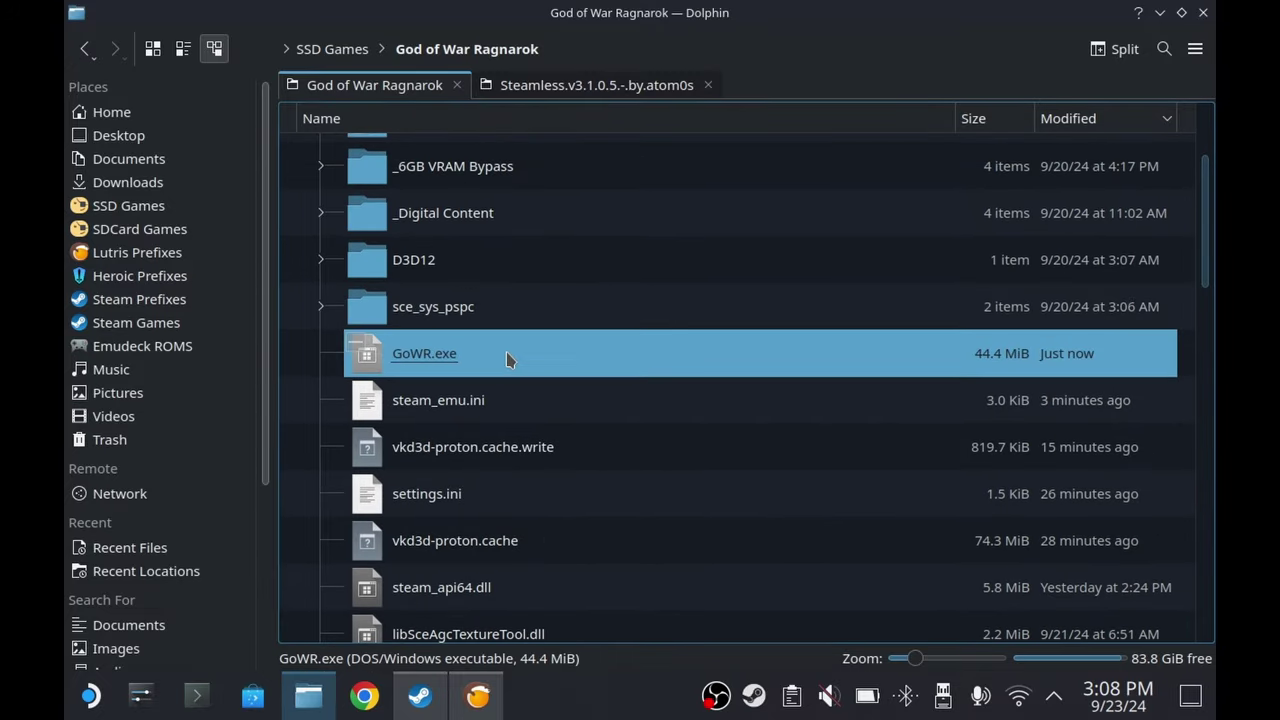
Check the contents of the steam_settings folder and return to the God of War Ragnarok folder to review its files
{"action": "scroll", "coordinate": [570, 370], "scroll_direction": "up", "scroll_amount": 2}
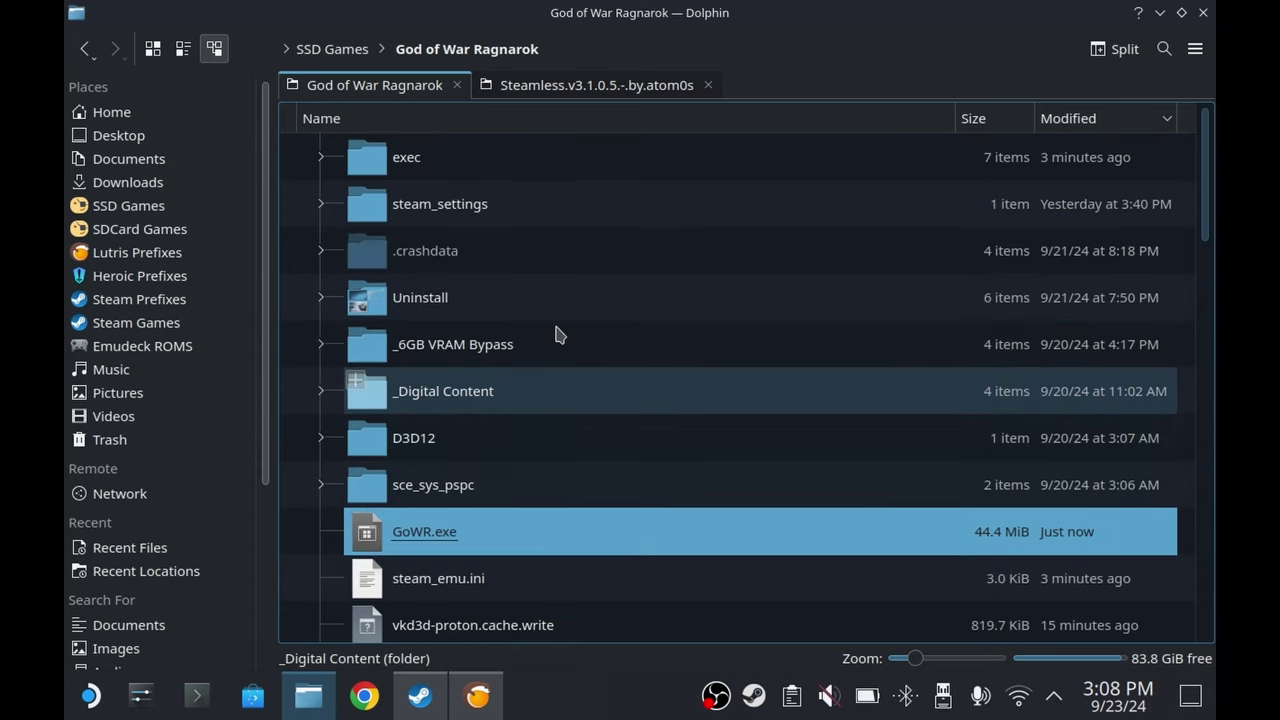
{"action": "double_click", "coordinate": [477, 214]}
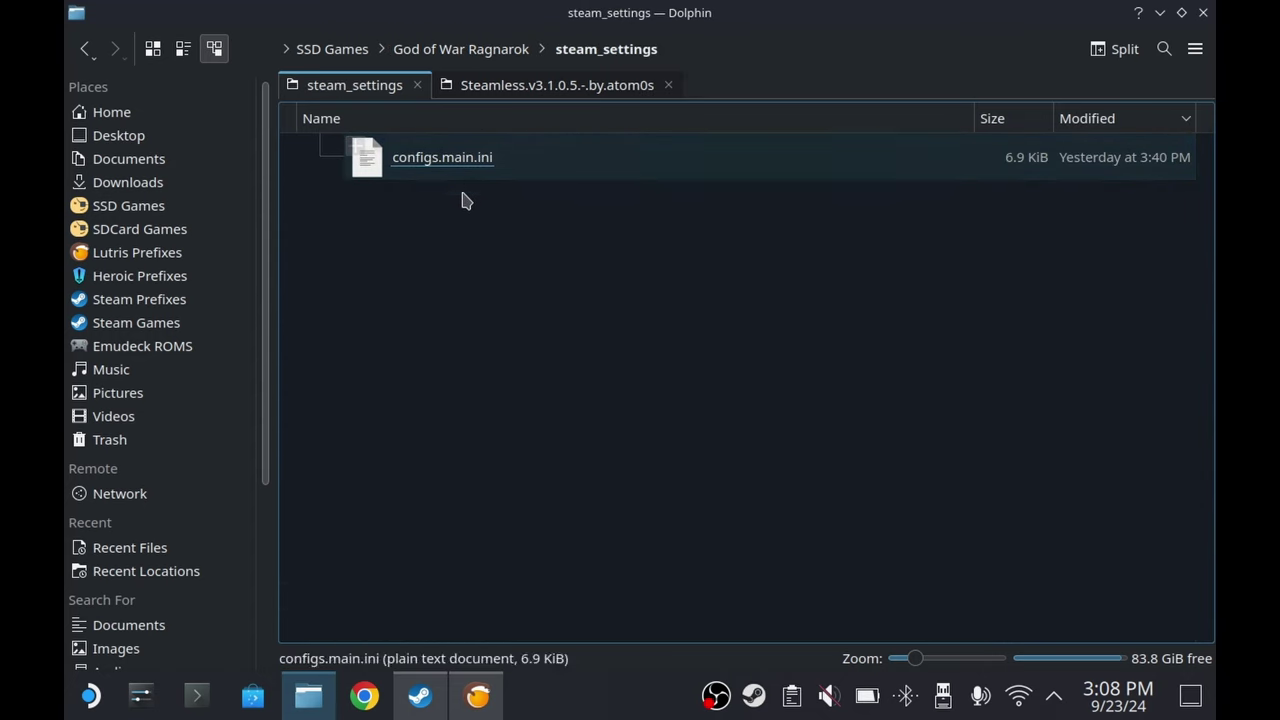
{"action": "left_click", "coordinate": [88, 50]}
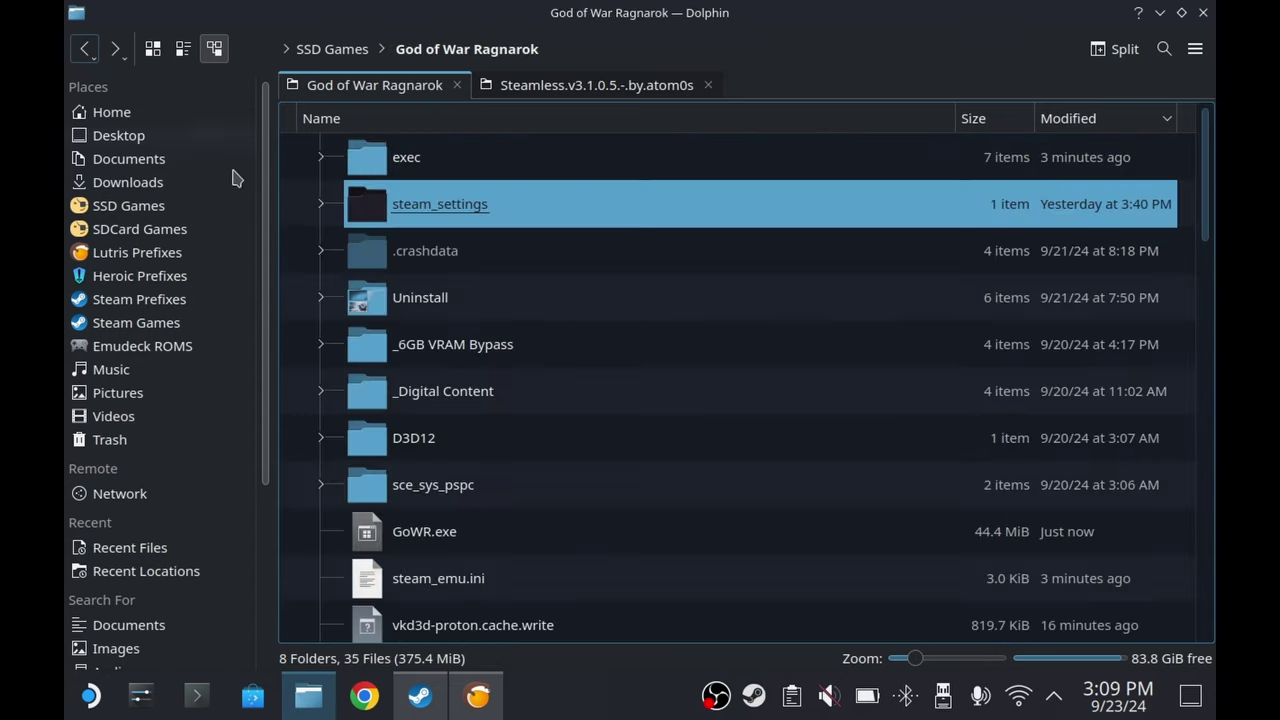
{"action": "left_click", "coordinate": [466, 255]}
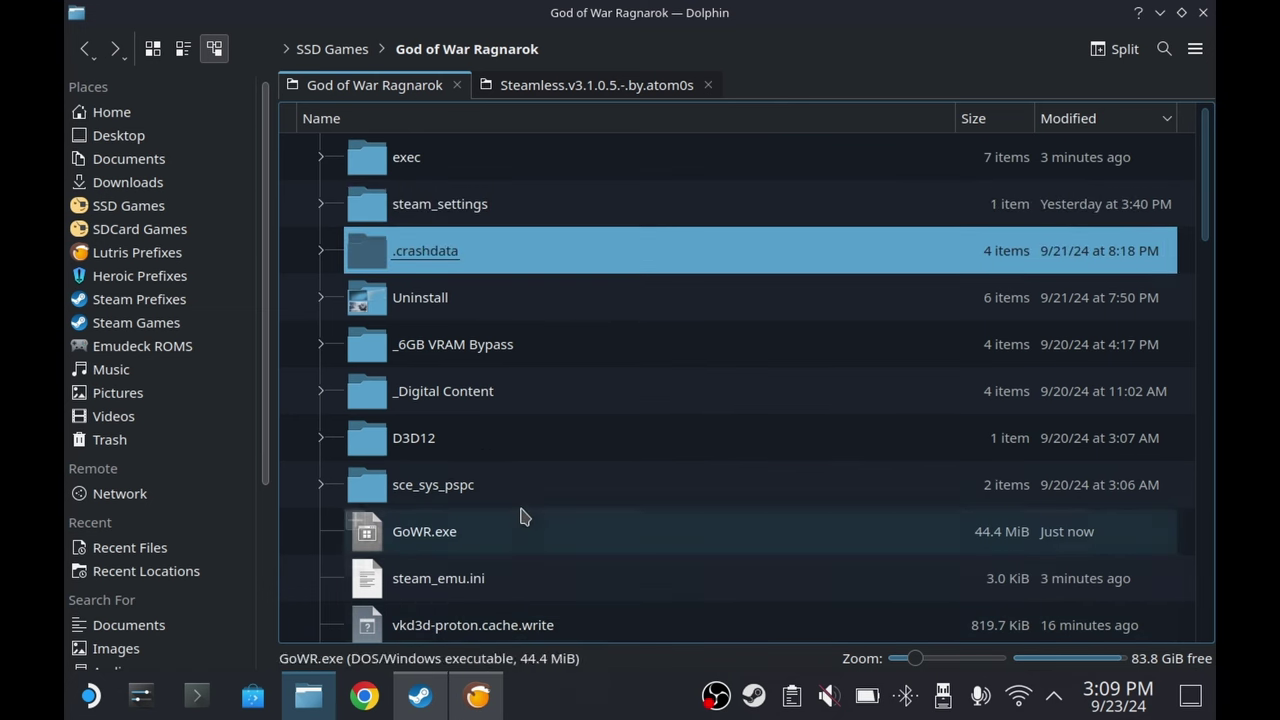
{"action": "scroll", "coordinate": [523, 514], "scroll_direction": "down", "scroll_amount": 3}
Switch to Steam and launch God of War Ragnarok from its library page
{"action": "left_click", "coordinate": [420, 695]}
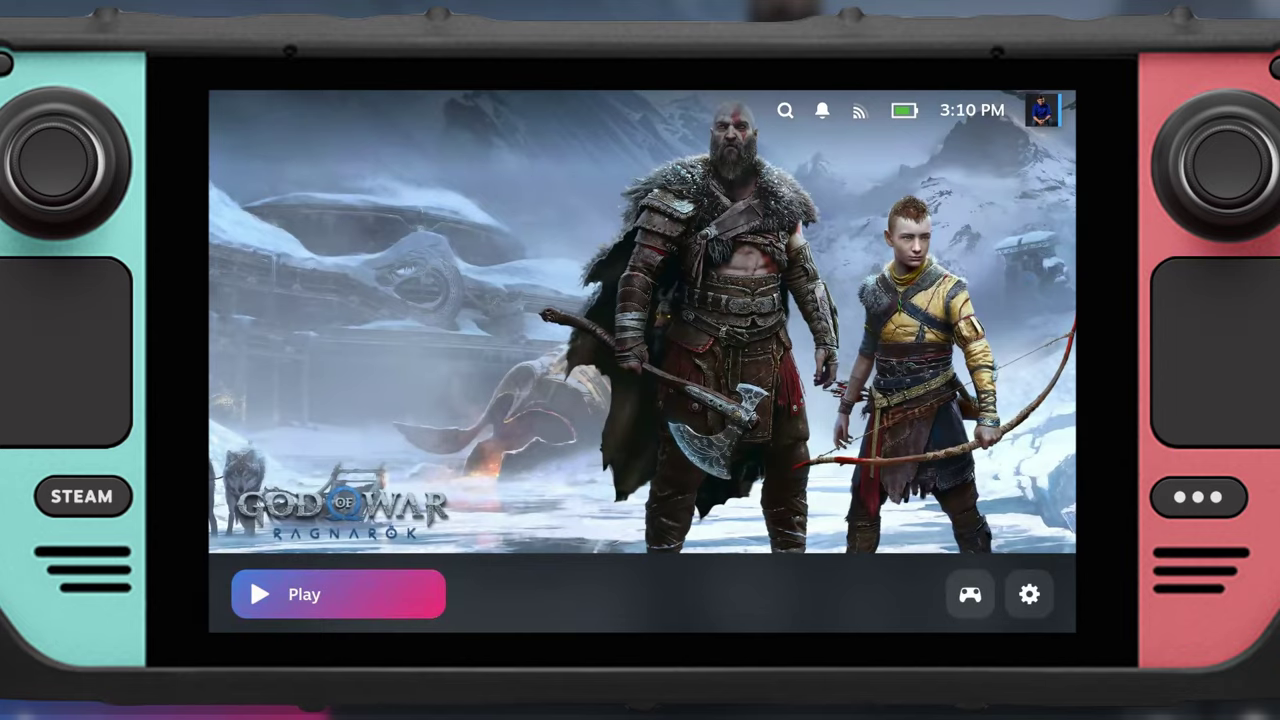
{"action": "key", "text": "Return"}
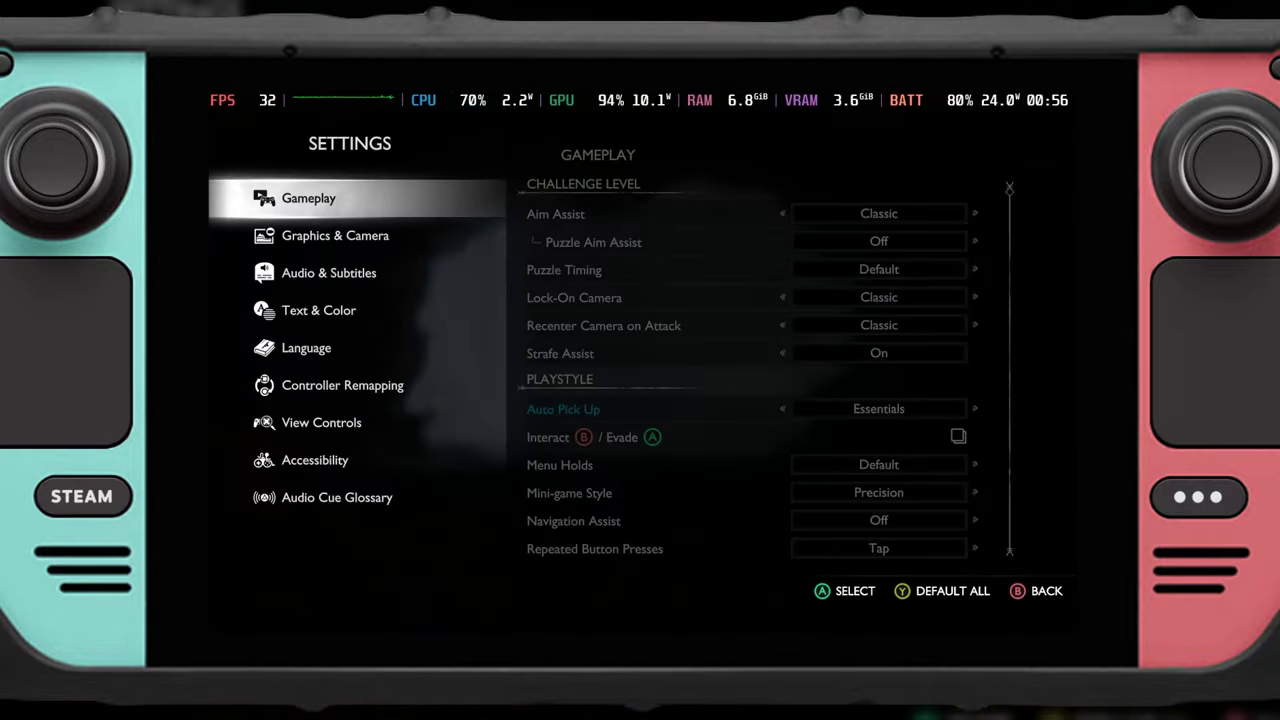
Look through the categories of the game's Settings screen, from Gameplay towards Audio Cue Glossary
{"action": "key", "text": "Down"}
{"action": "key", "text": "Down"}
{"action": "key", "text": "Down"}
{"action": "key", "text": "Down"}
{"action": "key", "text": "Down"}
{"action": "key", "text": "Down"}
{"action": "key", "text": "Down"}
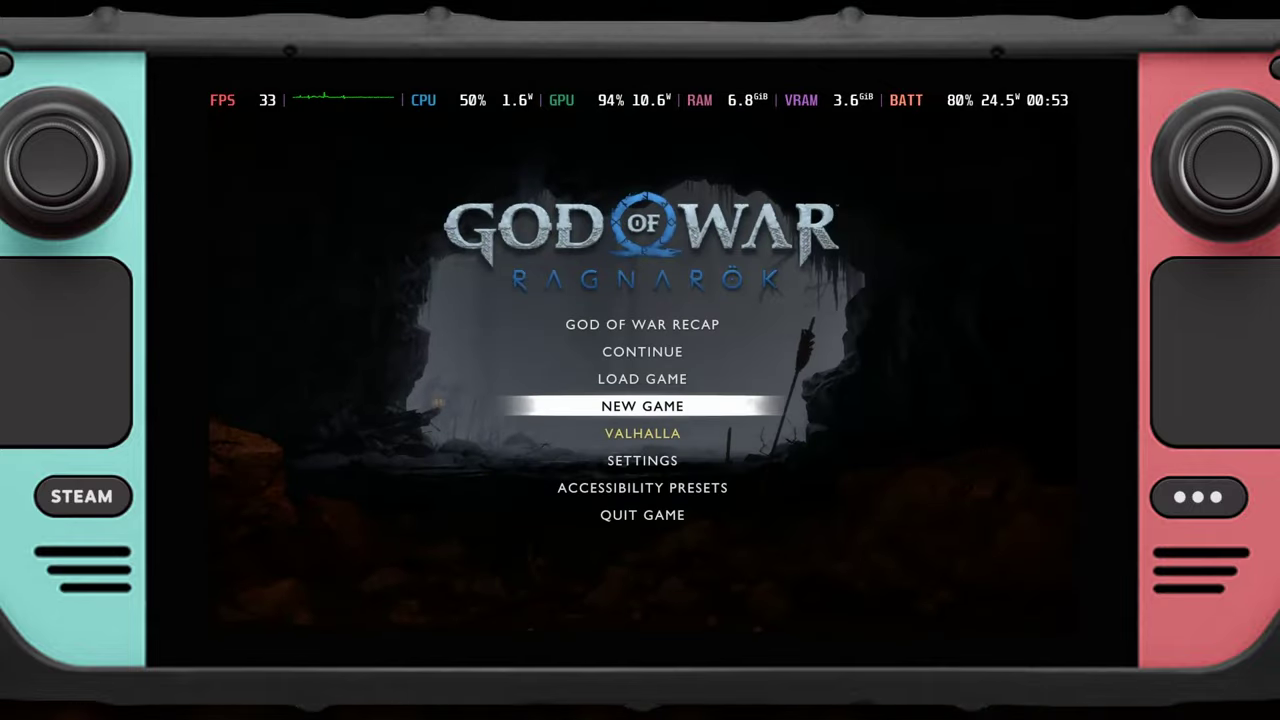
Enter the game from the main menu and open the in-game Settings at the Audio & Subtitles category
{"action": "key", "text": "Return"}
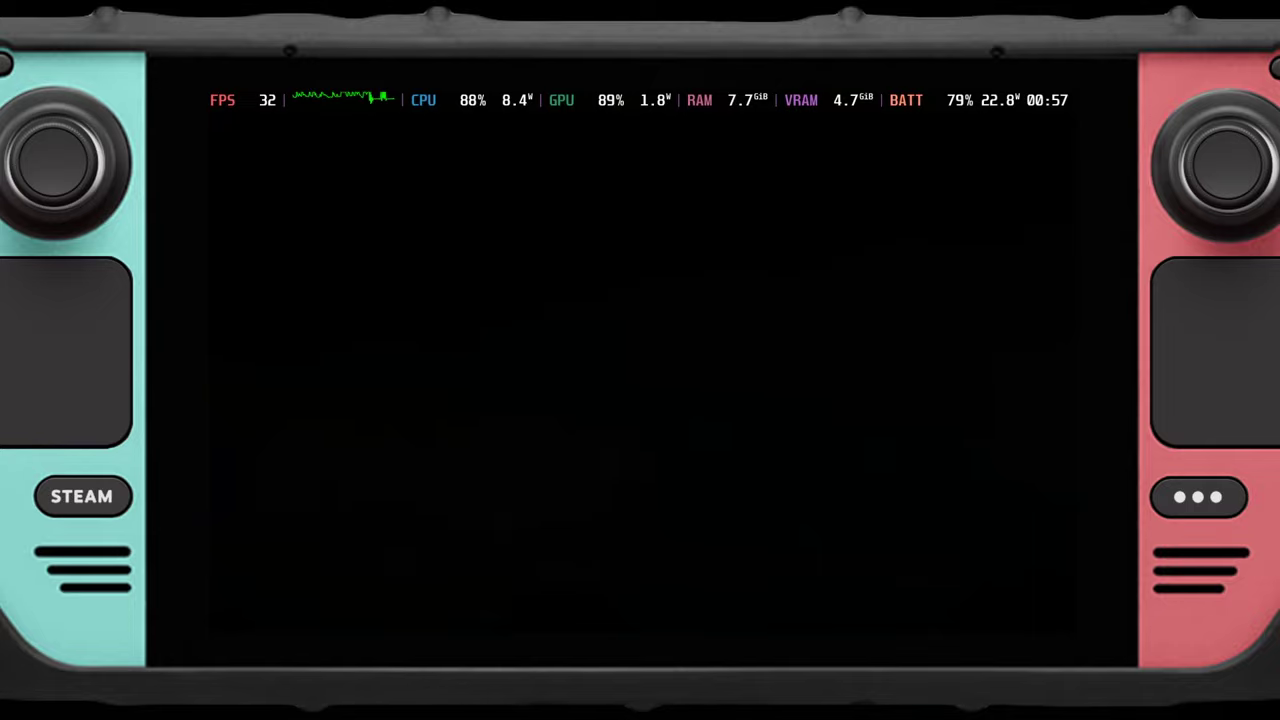
{"action": "key", "text": "Escape"}
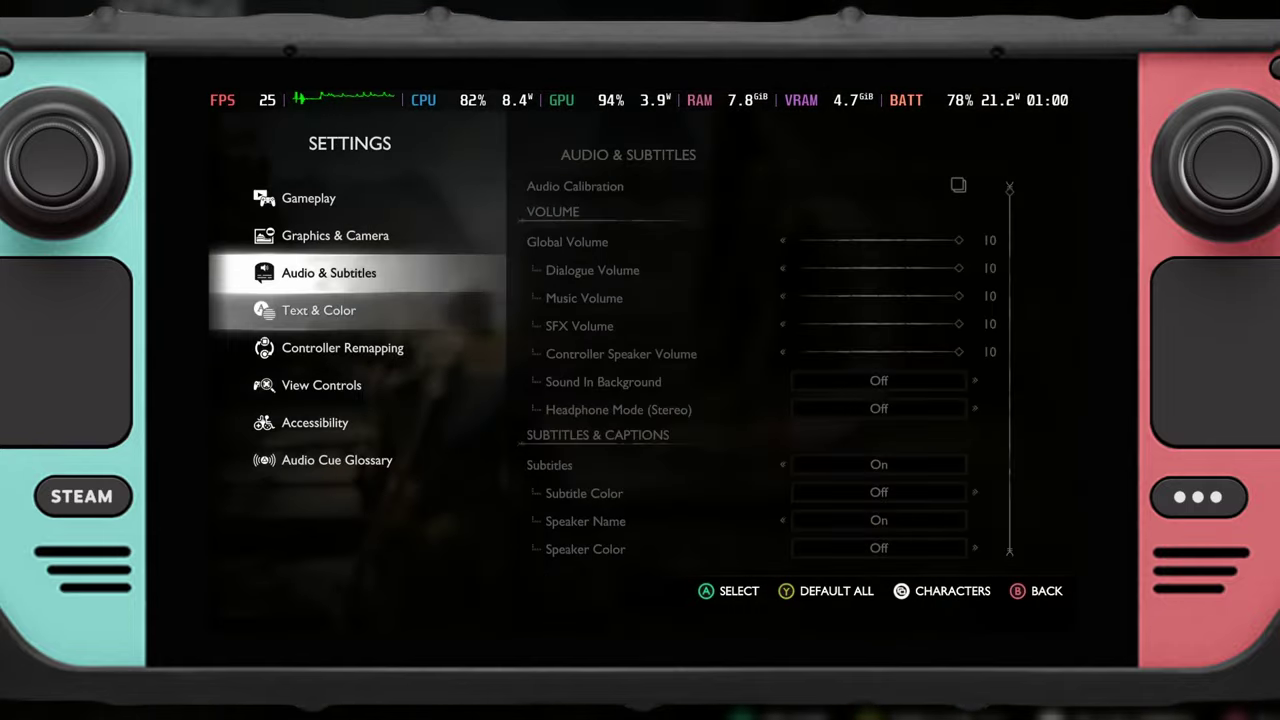